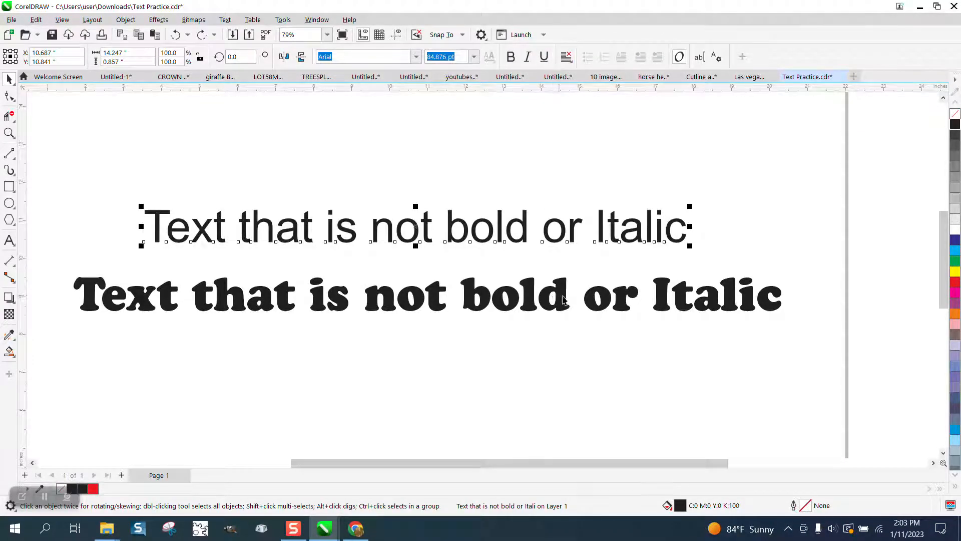
Try bold formatting on the upper Arial text line and undo it.
{"action": "left_click", "coordinate": [561, 300]}
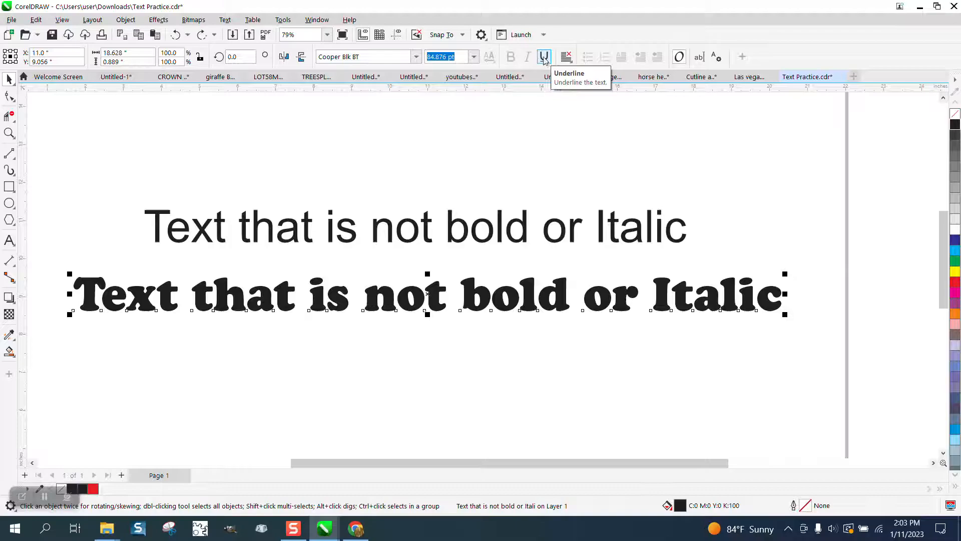
{"action": "left_click", "coordinate": [489, 228]}
{"action": "left_click", "coordinate": [511, 57]}
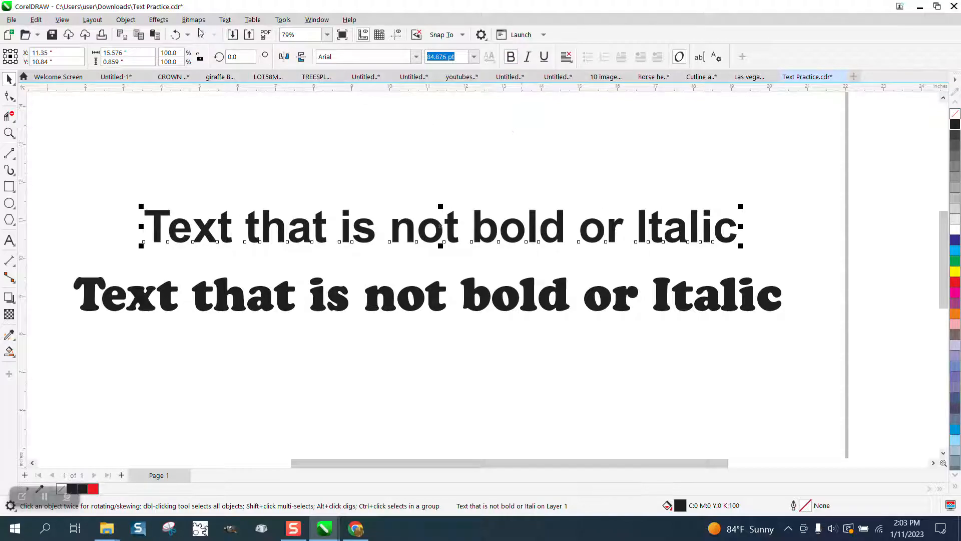
{"action": "left_click", "coordinate": [175, 34]}
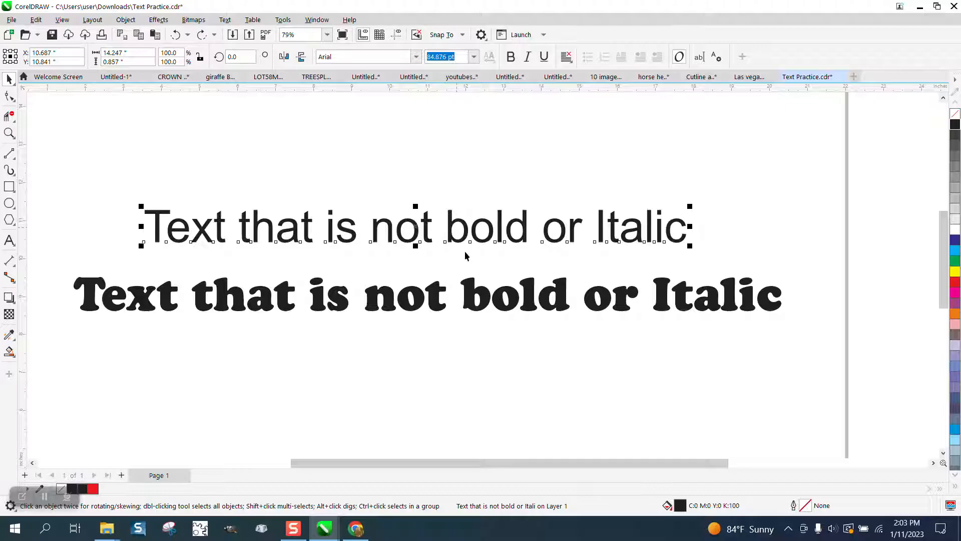
Nudge the Cooper Blk BT text line, try skewing it horizontally for an italic slant, and undo the skew.
{"action": "left_click", "coordinate": [444, 298]}
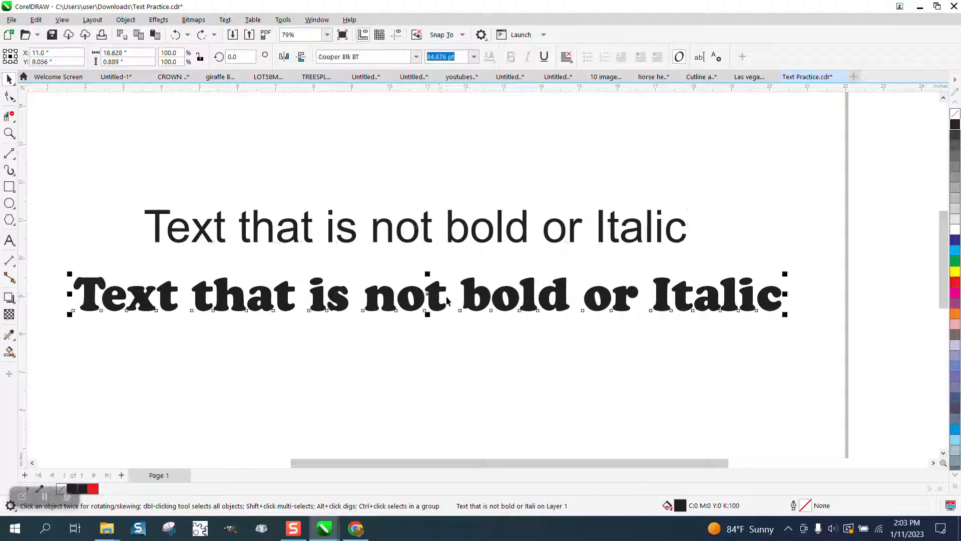
{"action": "left_click_drag", "start_coordinate": [447, 301], "coordinate": [451, 298]}
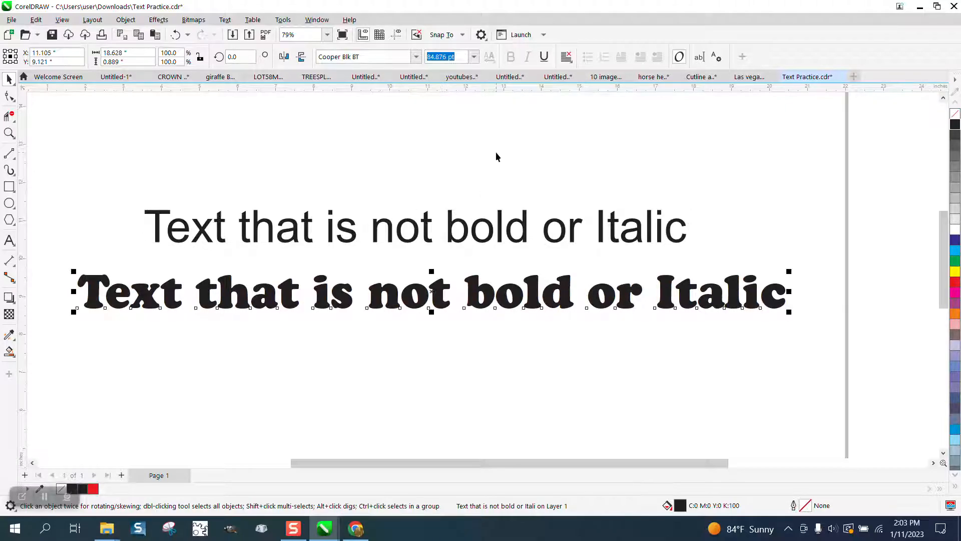
{"action": "left_click", "coordinate": [433, 290]}
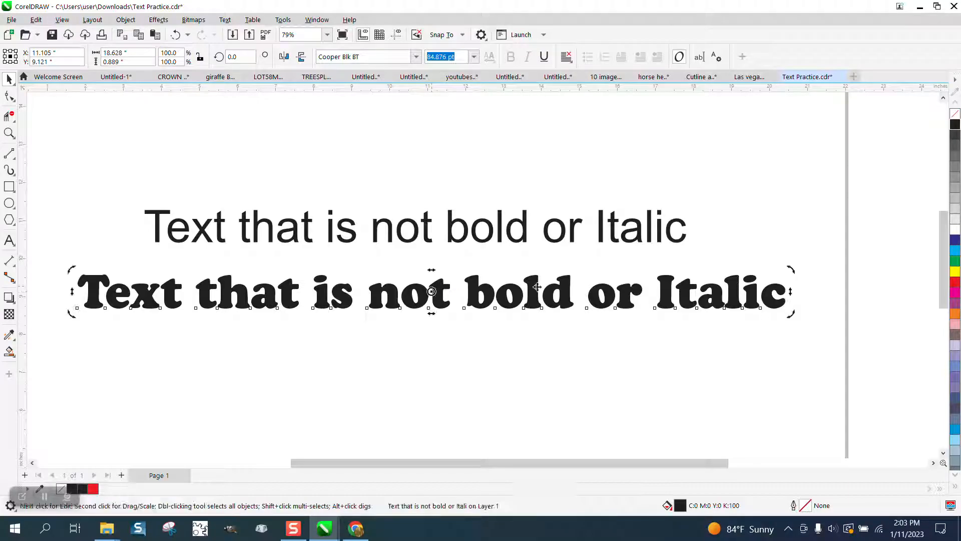
{"action": "mouse_move", "coordinate": [432, 270]}
{"action": "left_mouse_down"}
{"action": "mouse_move", "coordinate": [468, 271]}
{"action": "mouse_move", "coordinate": [411, 269]}
{"action": "mouse_move", "coordinate": [469, 270]}
{"action": "mouse_move", "coordinate": [445, 269]}
{"action": "left_mouse_up"}
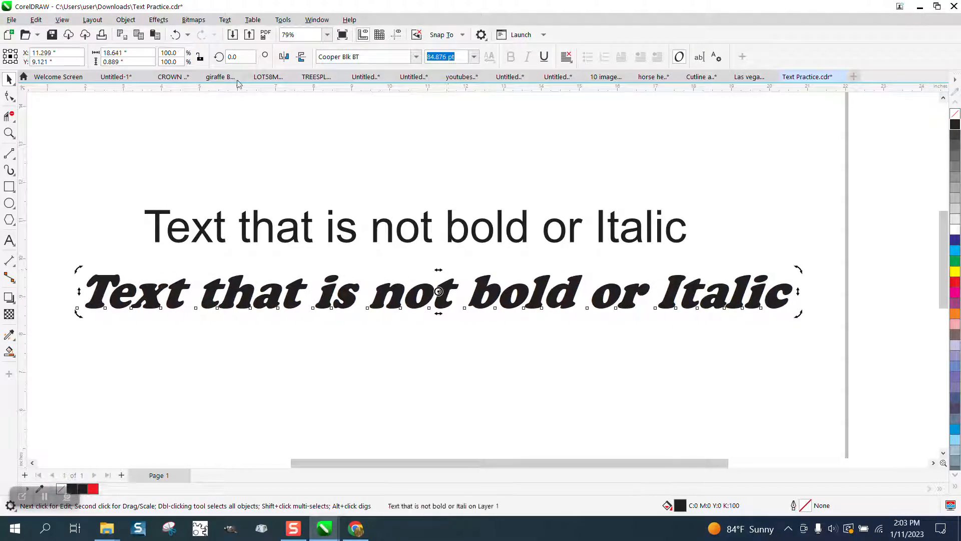
{"action": "left_click", "coordinate": [176, 35]}
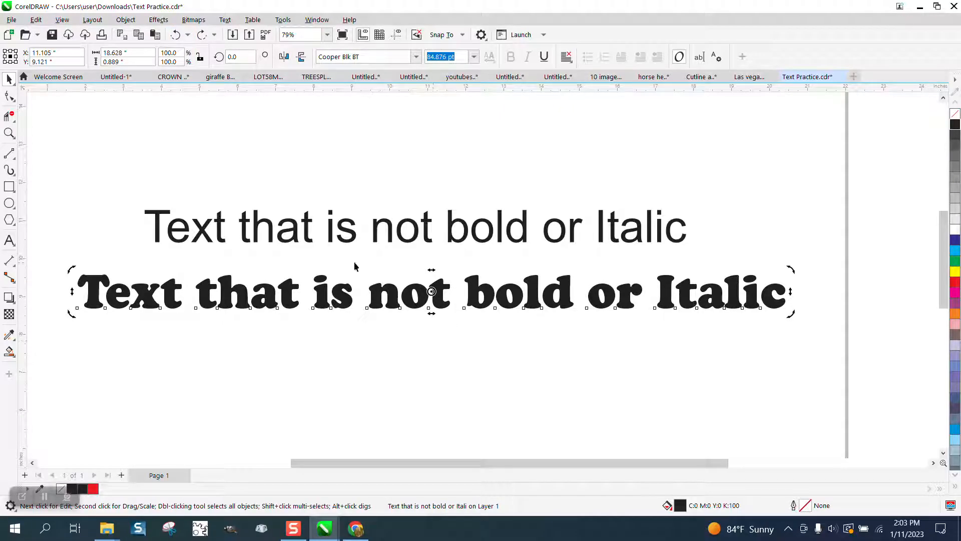
Move the Arial text line slightly left, remove its fill and give it a black hairline outline.
{"action": "left_click", "coordinate": [407, 242]}
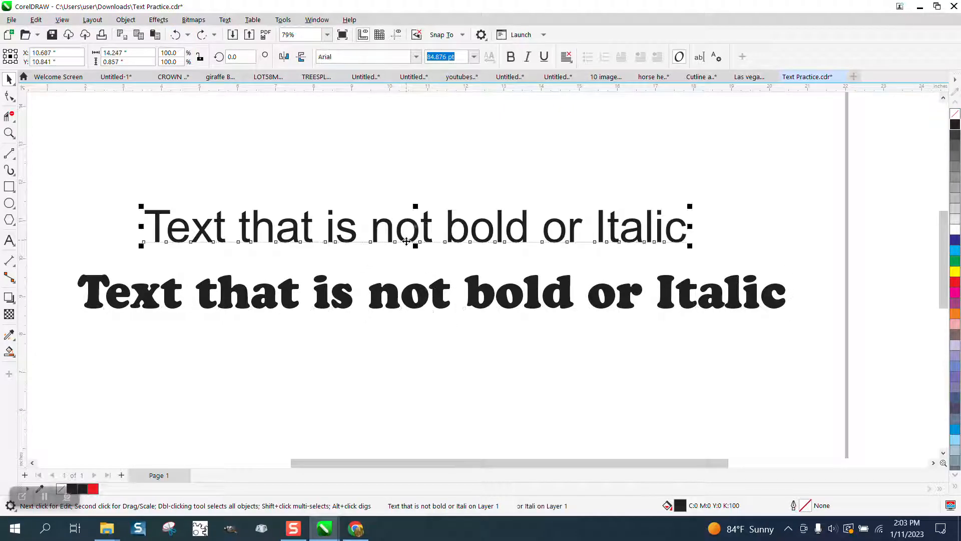
{"action": "left_click_drag", "start_coordinate": [426, 238], "coordinate": [407, 236]}
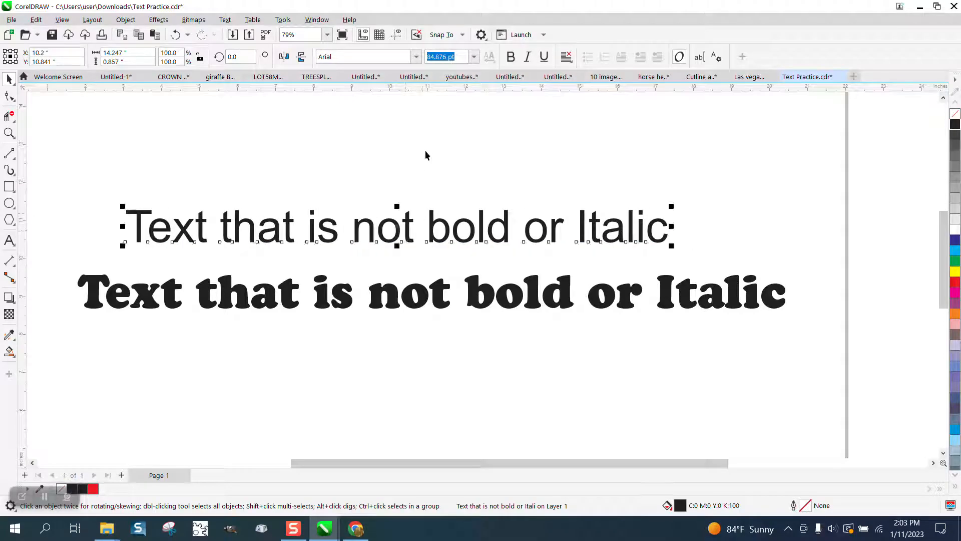
{"action": "left_click", "coordinate": [955, 114]}
{"action": "right_click", "coordinate": [955, 124]}
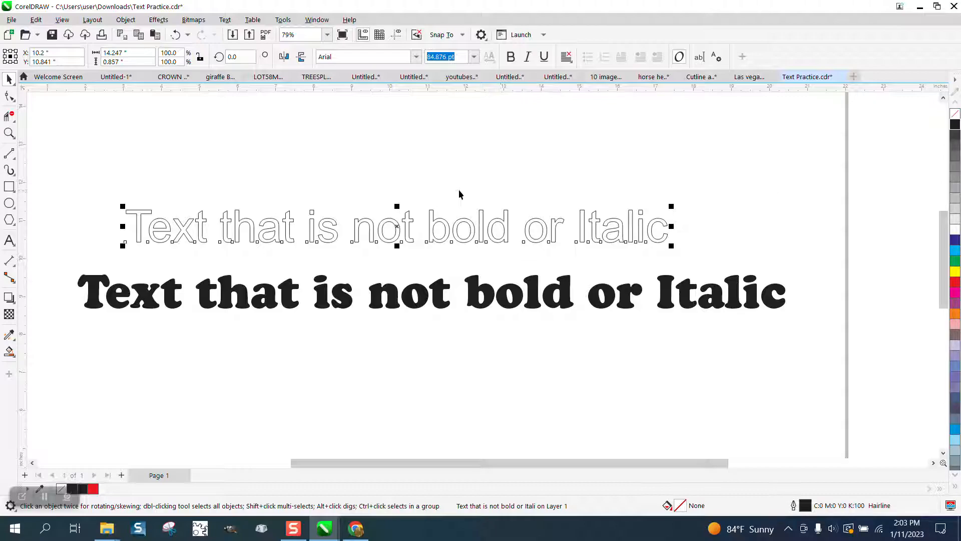
Apply an outside contour with 1 step, a 0.03" offset and a red outline to the Arial text line.
{"action": "left_click", "coordinate": [158, 20]}
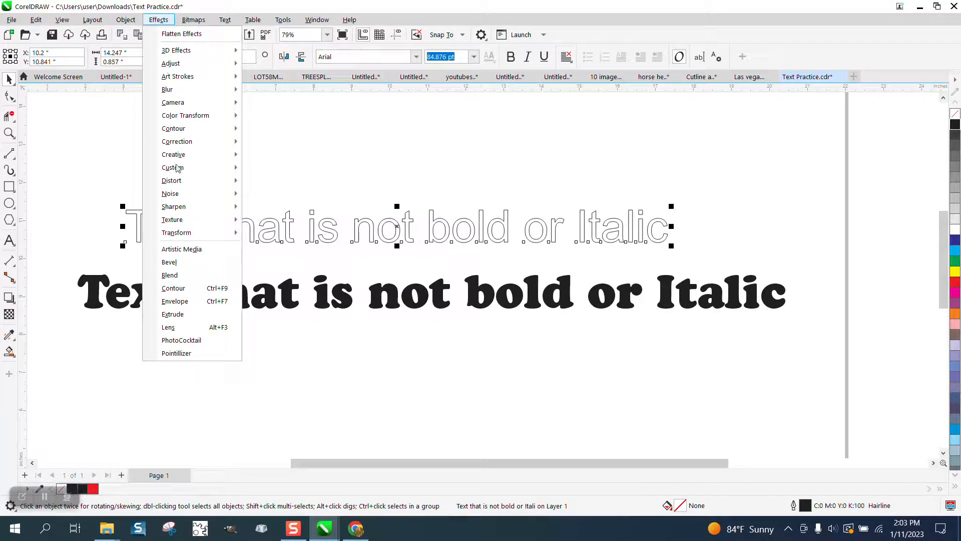
{"action": "left_click", "coordinate": [186, 287]}
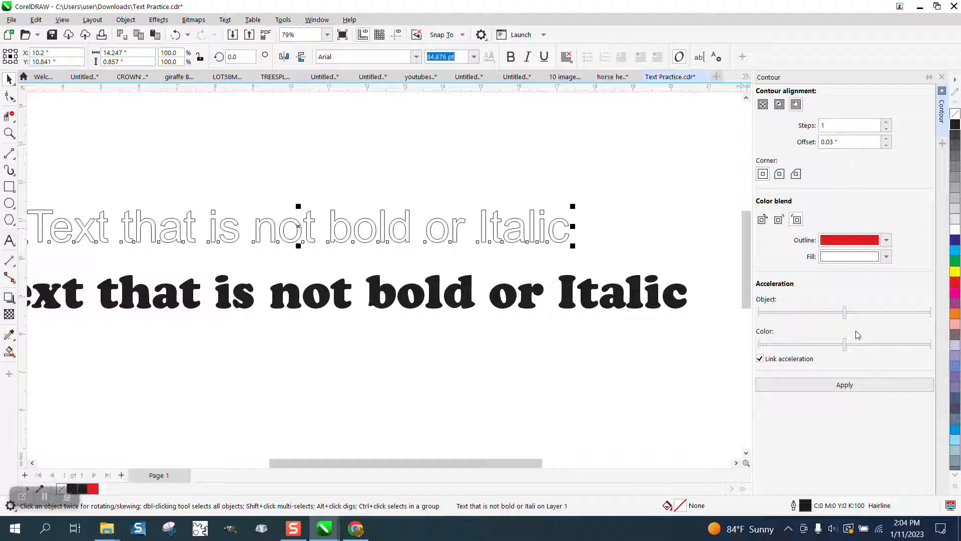
{"action": "left_click", "coordinate": [858, 386]}
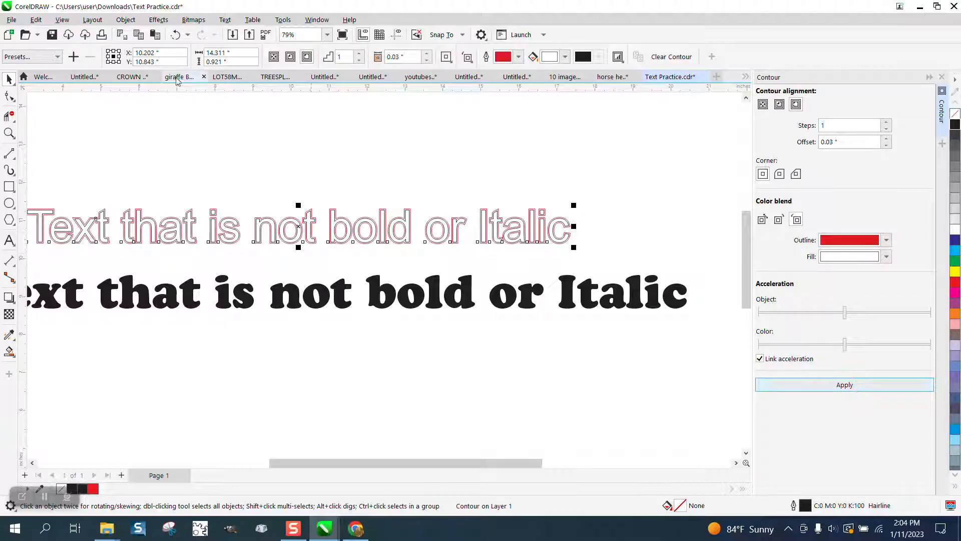
Break the contour apart and move the original black-outlined text above the red contour.
{"action": "left_click", "coordinate": [125, 20]}
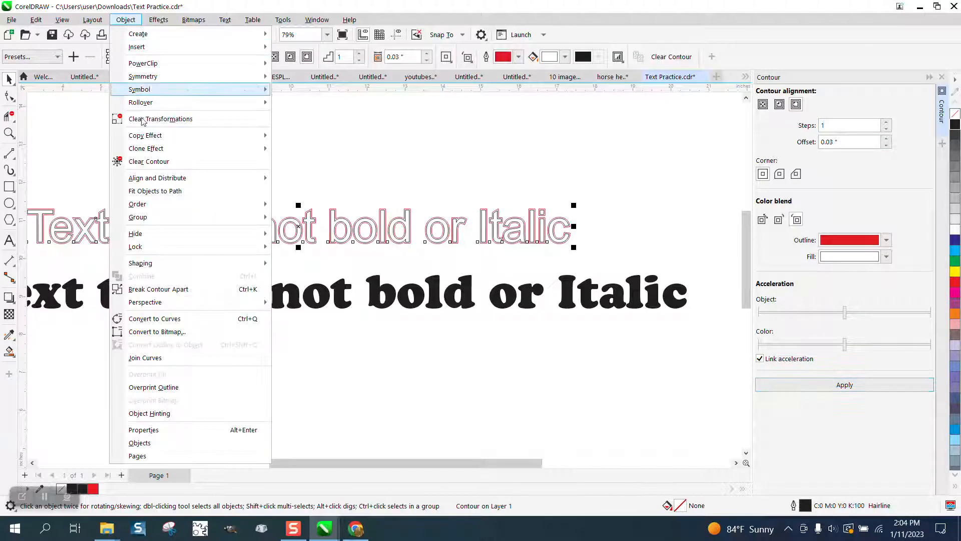
{"action": "left_click", "coordinate": [158, 289]}
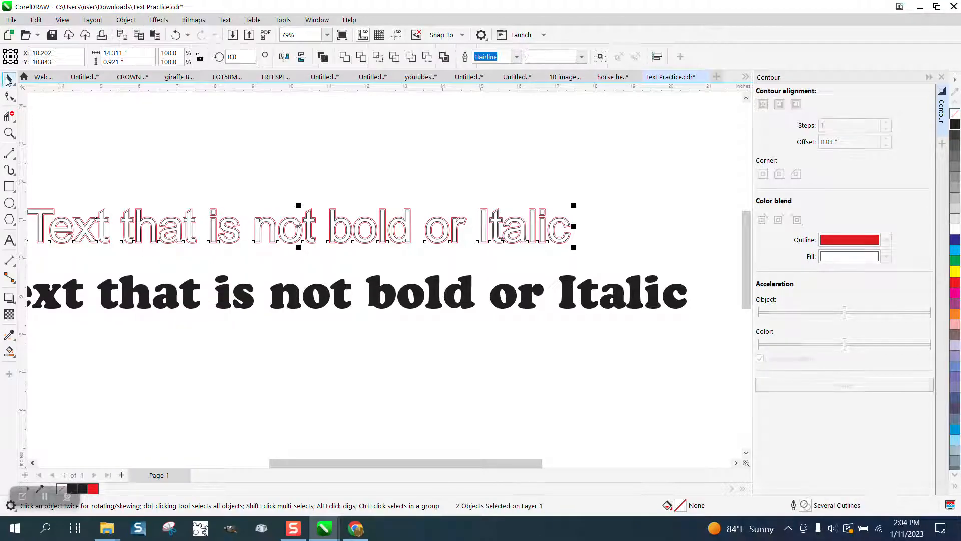
{"action": "left_click", "coordinate": [315, 207]}
{"action": "left_click_drag", "start_coordinate": [301, 228], "coordinate": [307, 172]}
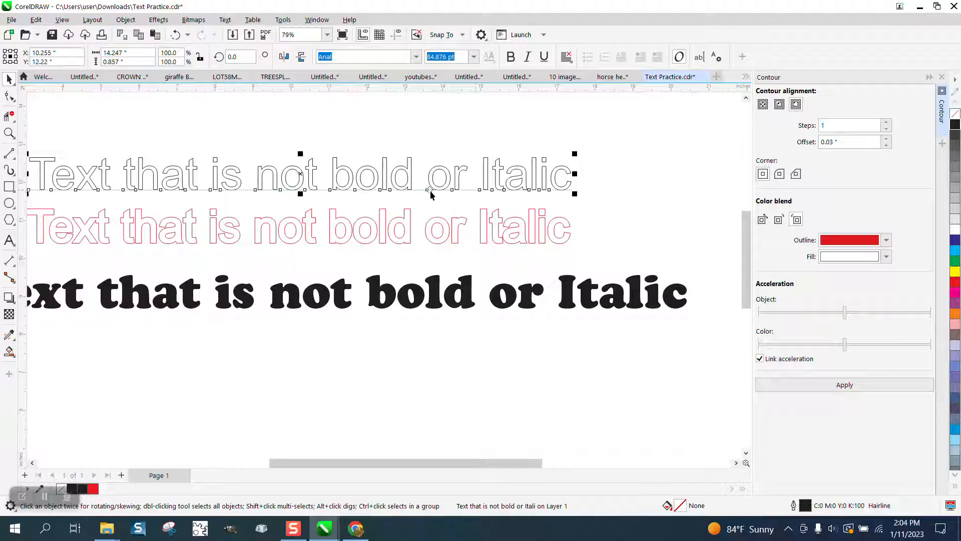
Fill the original Arial text and its contour copy with black and remove their outlines.
{"action": "left_click", "coordinate": [386, 231]}
{"action": "scroll", "coordinate": [518, 144], "scroll_direction": "down", "scroll_amount": 2}
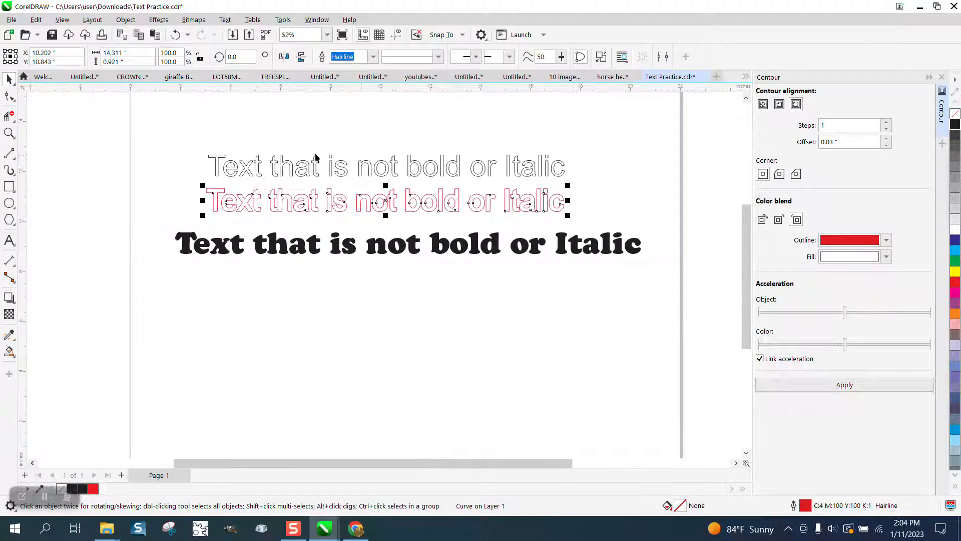
{"action": "left_click_drag", "start_coordinate": [163, 153], "coordinate": [611, 222]}
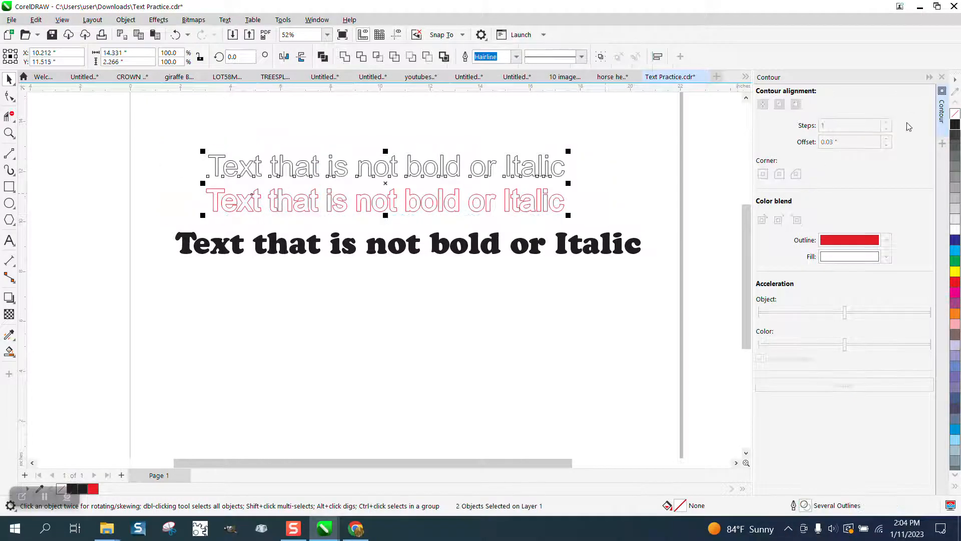
{"action": "left_click", "coordinate": [955, 119]}
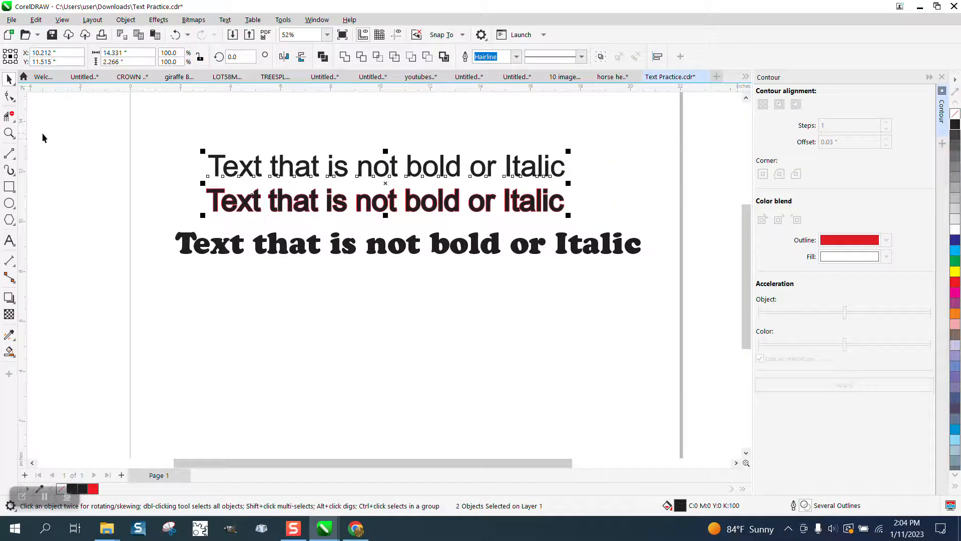
{"action": "right_click", "coordinate": [955, 115]}
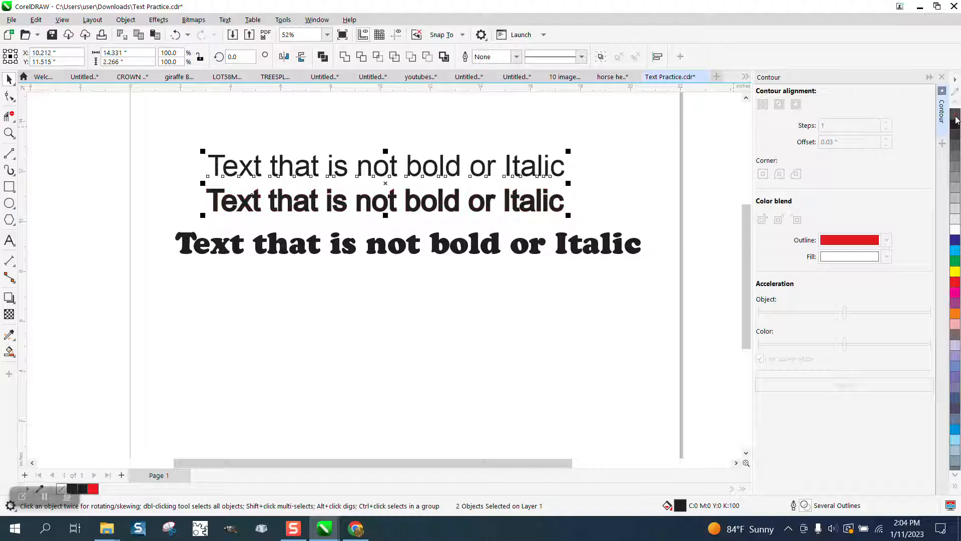
Examine the spacing of the letters in "Italic" on the thickened contour copy, and clear the selection.
{"action": "left_click", "coordinate": [10, 133]}
{"action": "left_click_drag", "start_coordinate": [203, 142], "coordinate": [616, 249]}
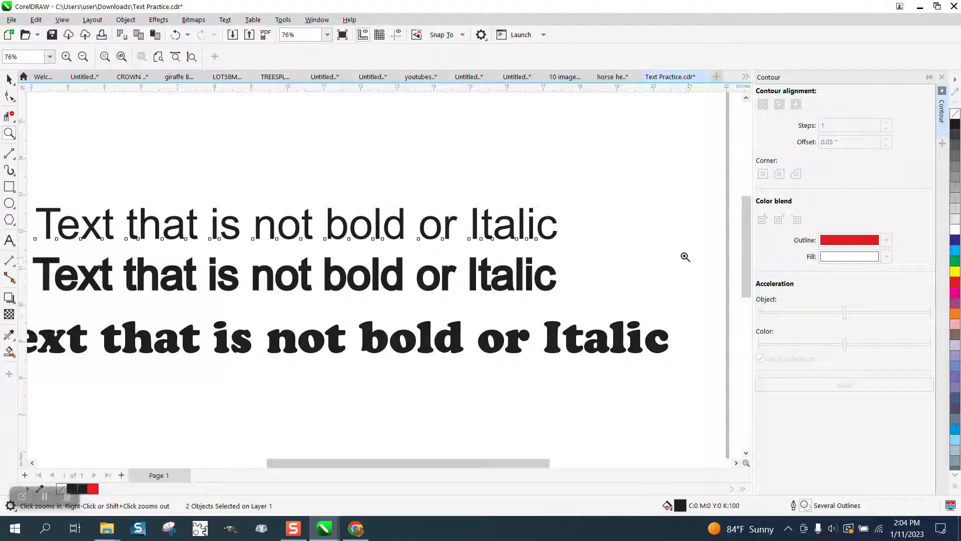
{"action": "left_click_drag", "start_coordinate": [485, 261], "coordinate": [540, 308]}
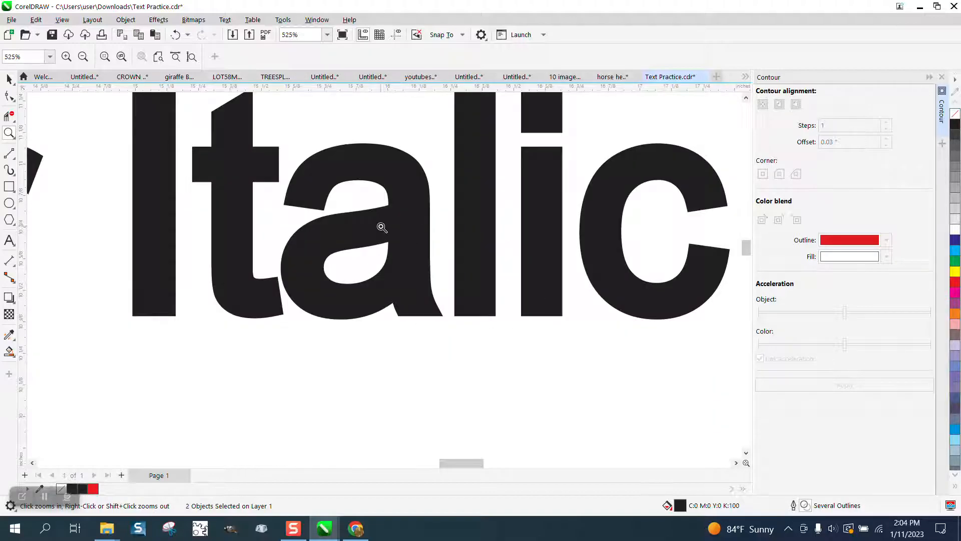
{"action": "scroll", "coordinate": [383, 225], "scroll_direction": "down", "scroll_amount": 6}
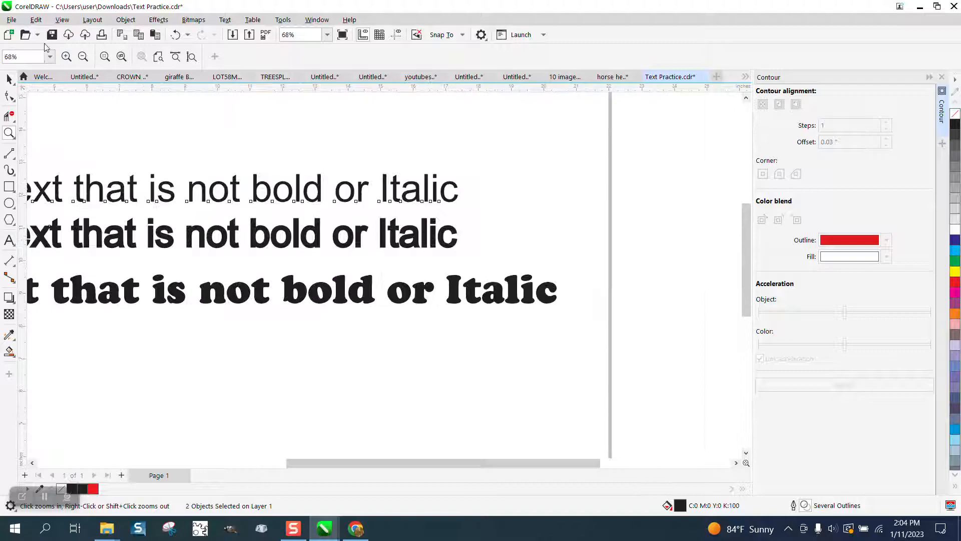
{"action": "left_click", "coordinate": [9, 79]}
{"action": "left_click", "coordinate": [369, 182]}
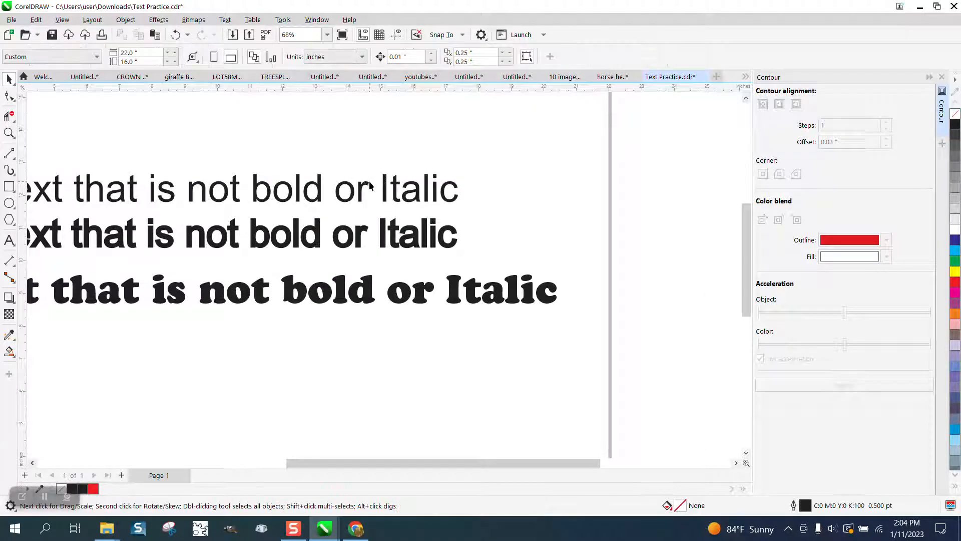
Try adjusting the character spacing of the thin Arial line with the Shape tool, and select the nodes of "Italic".
{"action": "left_click", "coordinate": [8, 134]}
{"action": "left_click_drag", "start_coordinate": [160, 150], "coordinate": [596, 290]}
{"action": "left_click", "coordinate": [9, 96]}
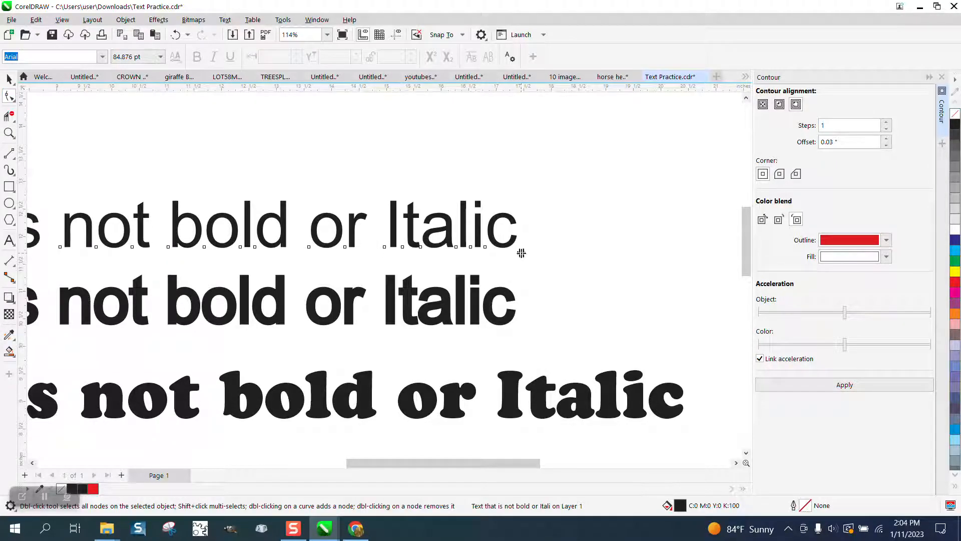
{"action": "mouse_move", "coordinate": [522, 252]}
{"action": "left_mouse_down"}
{"action": "mouse_move", "coordinate": [637, 253]}
{"action": "mouse_move", "coordinate": [503, 249]}
{"action": "mouse_move", "coordinate": [711, 247]}
{"action": "mouse_move", "coordinate": [511, 255]}
{"action": "left_mouse_up"}
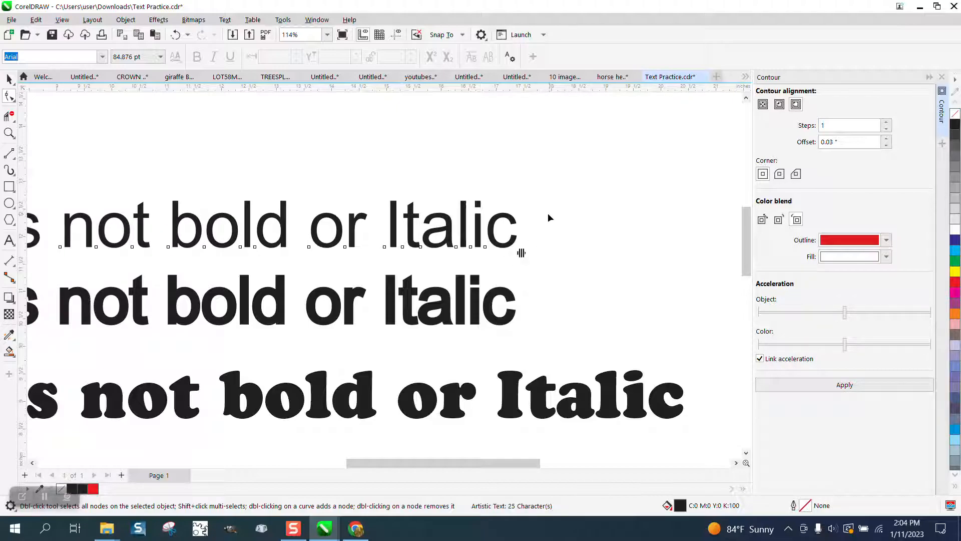
{"action": "left_click_drag", "start_coordinate": [373, 183], "coordinate": [608, 295]}
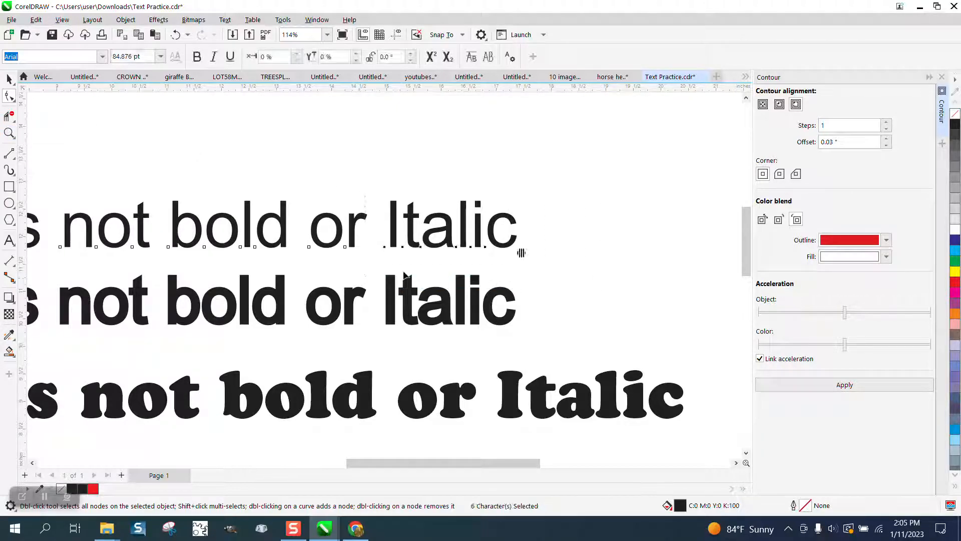
Shift the letters "alic" in the thin Arial line's "Italic" 6% to the right using their character nodes.
{"action": "left_click_drag", "start_coordinate": [354, 189], "coordinate": [656, 306]}
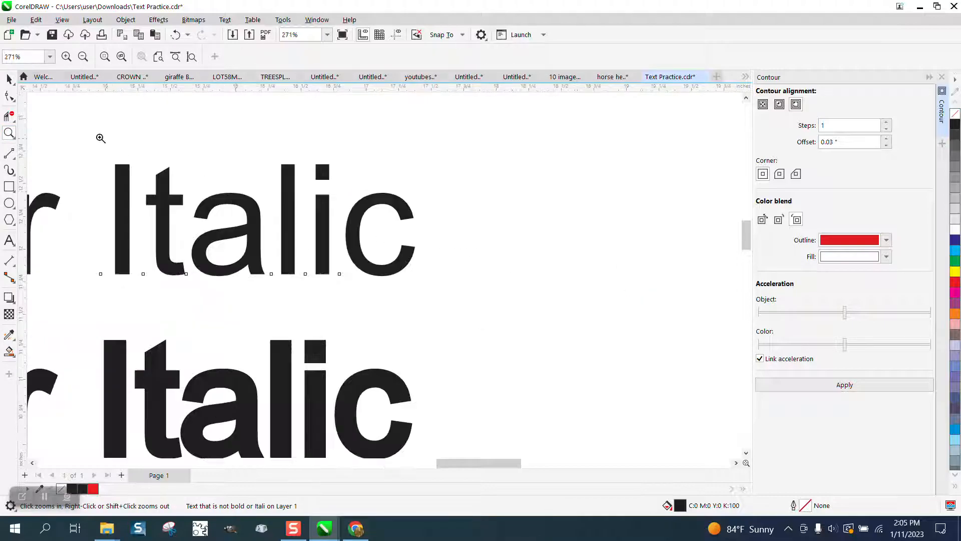
{"action": "left_click", "coordinate": [9, 96]}
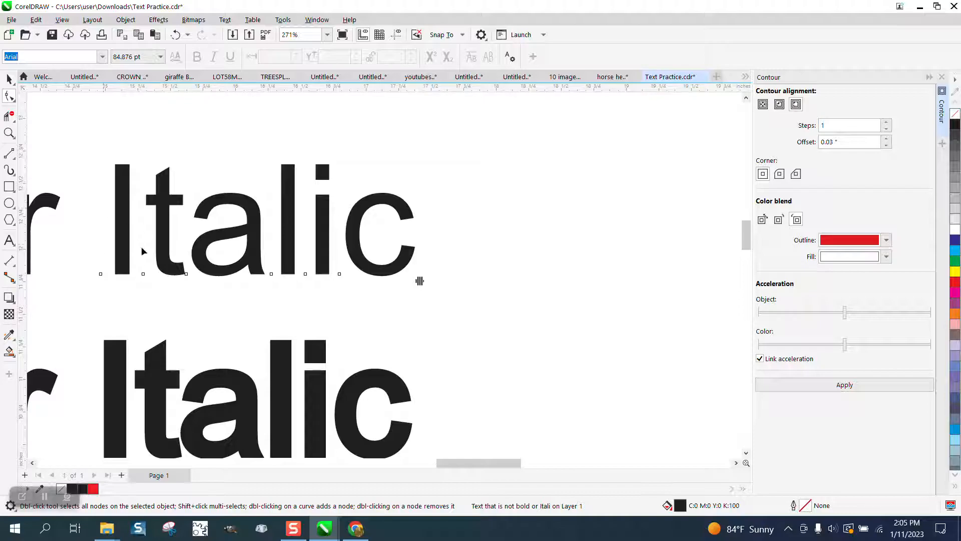
{"action": "left_click", "coordinate": [143, 274]}
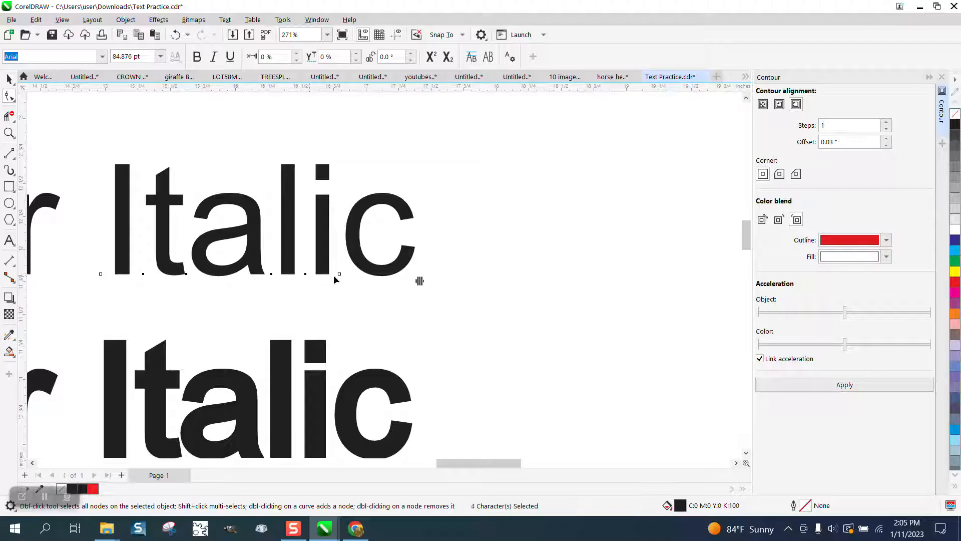
{"action": "mouse_move", "coordinate": [341, 279]}
{"action": "left_mouse_down"}
{"action": "mouse_move", "coordinate": [383, 274]}
{"action": "mouse_move", "coordinate": [340, 273]}
{"action": "left_mouse_up"}
{"action": "left_click", "coordinate": [175, 34]}
{"action": "left_click", "coordinate": [186, 274]}
{"action": "left_click", "coordinate": [271, 275], "text": "shift"}
{"action": "left_click_drag", "start_coordinate": [340, 277], "coordinate": [349, 277]}
{"action": "scroll", "coordinate": [278, 234], "scroll_direction": "down", "scroll_amount": 3}
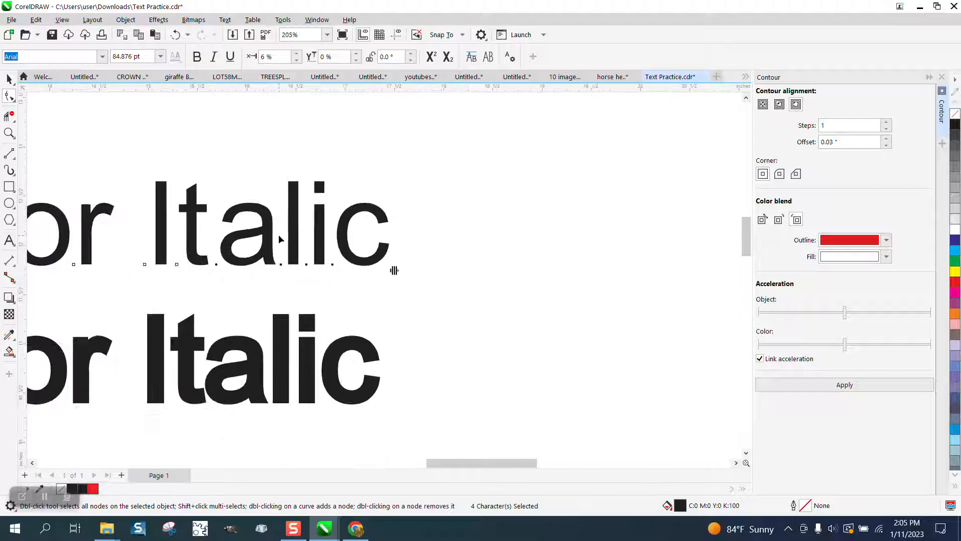
{"action": "scroll", "coordinate": [405, 251], "scroll_direction": "down", "scroll_amount": 3}
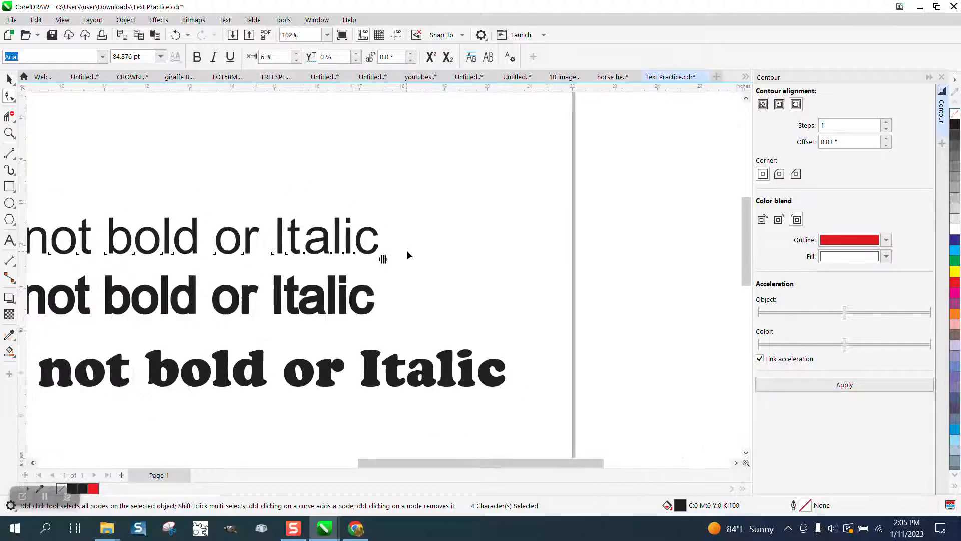
{"action": "left_click", "coordinate": [26, 79]}
{"action": "left_click", "coordinate": [681, 78]}
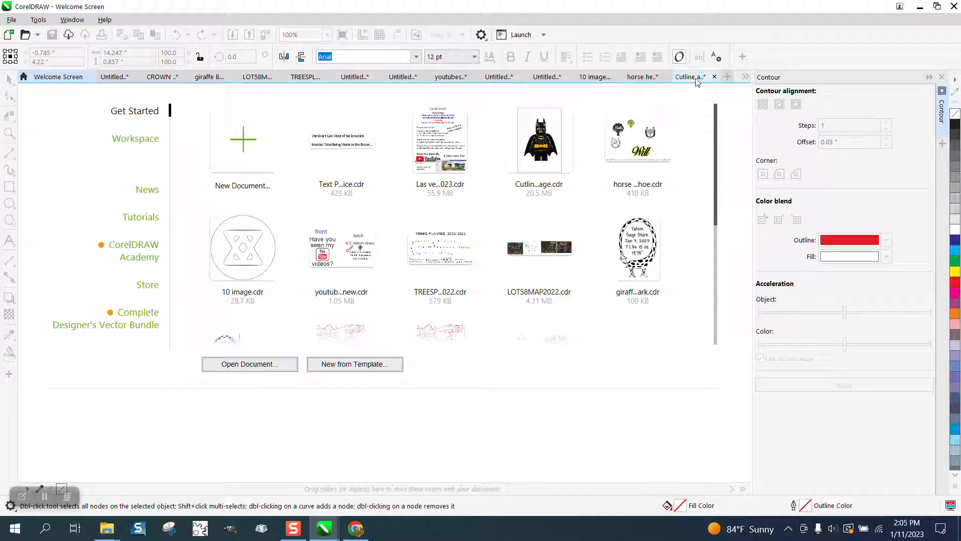
{"action": "left_click", "coordinate": [598, 78]}
{"action": "left_click", "coordinate": [520, 77]}
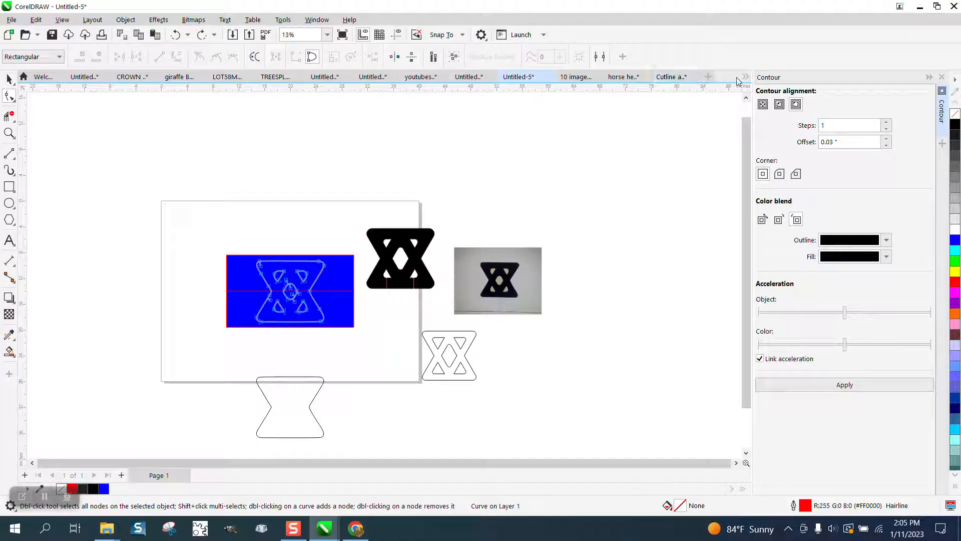
{"action": "left_click", "coordinate": [942, 78]}
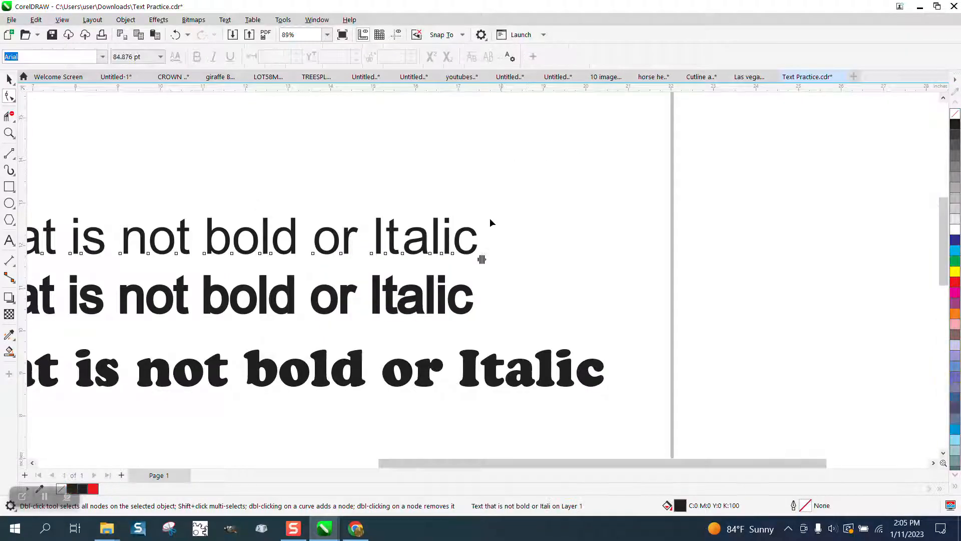
Remove the black fill from the thin Arial line so only its black hairline outline is left.
{"action": "scroll", "coordinate": [490, 220], "scroll_direction": "down", "scroll_amount": 1}
{"action": "scroll", "coordinate": [436, 200], "scroll_direction": "down", "scroll_amount": 1}
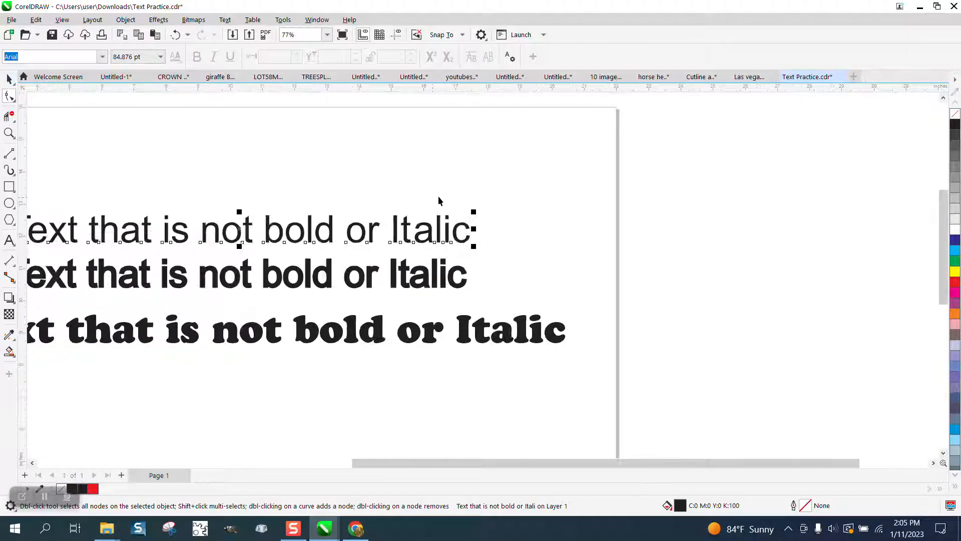
{"action": "key", "text": "space"}
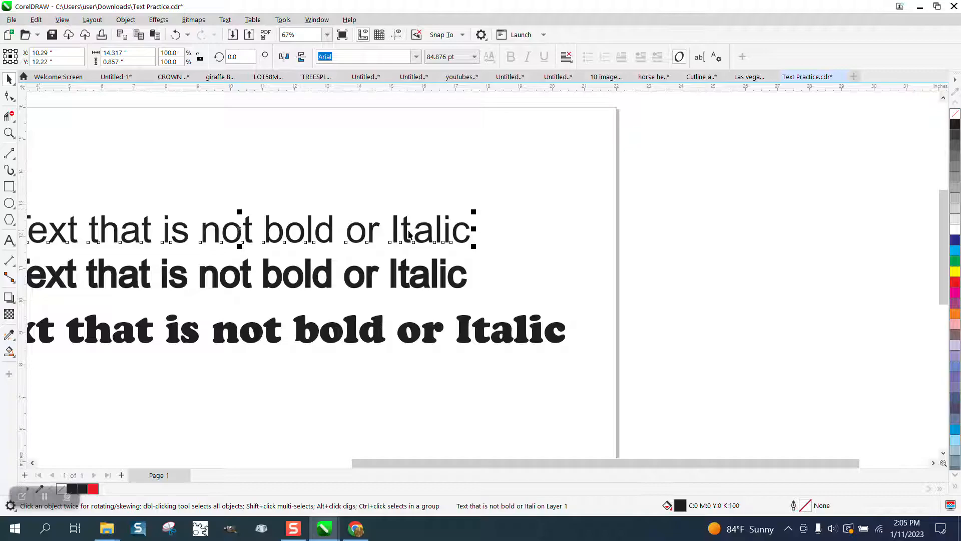
{"action": "left_click", "coordinate": [955, 114]}
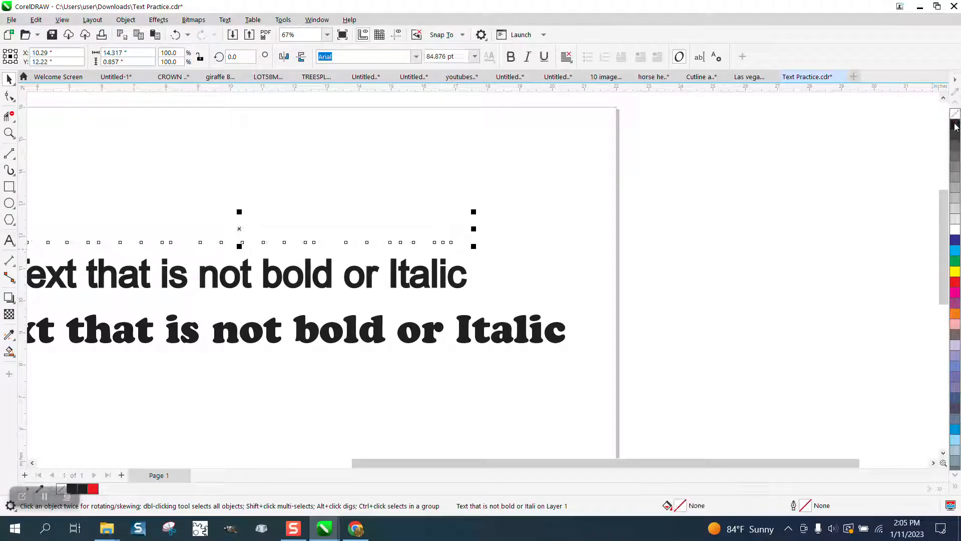
Apply a one-step outside contour with a 0.03" offset and red outline to the thin Arial line.
{"action": "left_click", "coordinate": [159, 20]}
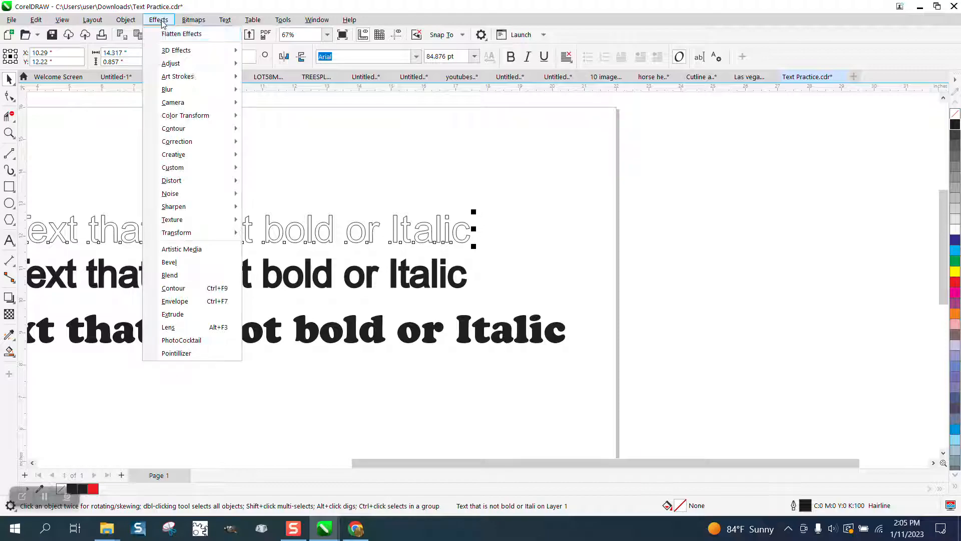
{"action": "left_click", "coordinate": [174, 289]}
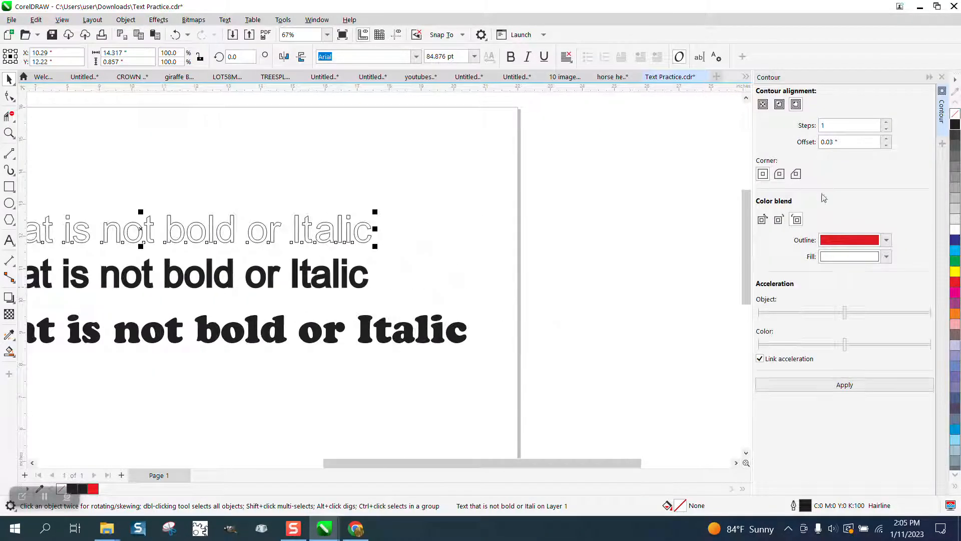
{"action": "left_click", "coordinate": [853, 386]}
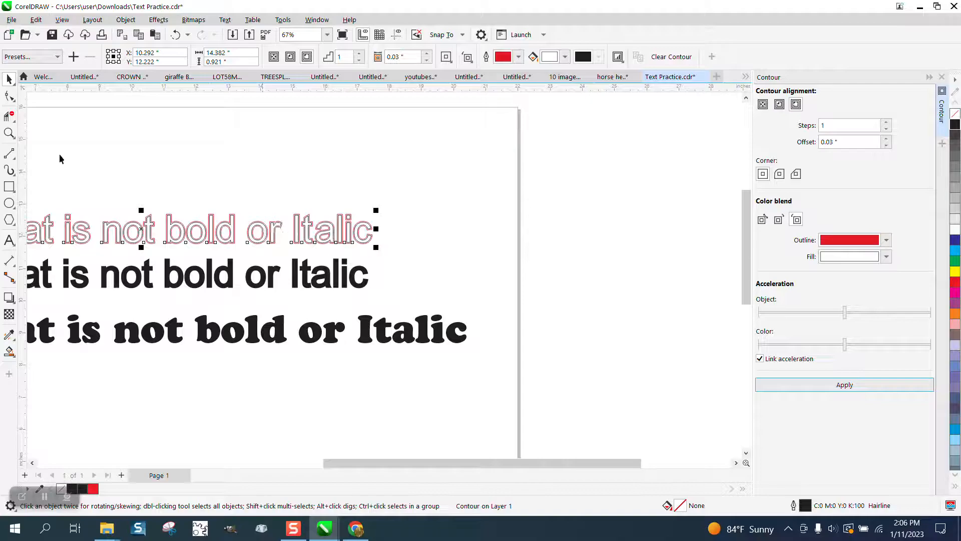
Break the contour apart from the Arial text and move the original line above the red contour copy.
{"action": "left_click", "coordinate": [128, 22]}
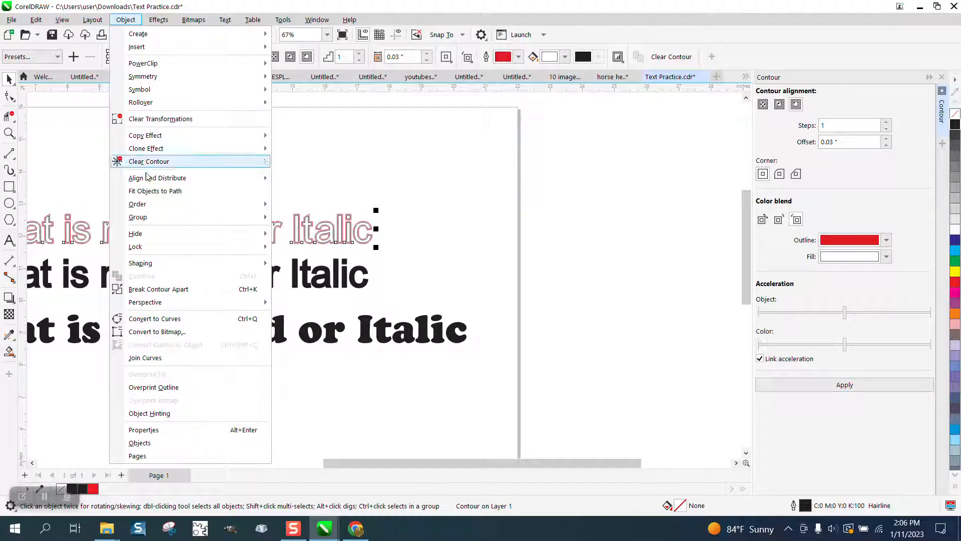
{"action": "left_click", "coordinate": [179, 288]}
{"action": "left_click", "coordinate": [226, 179]}
{"action": "left_click", "coordinate": [212, 184]}
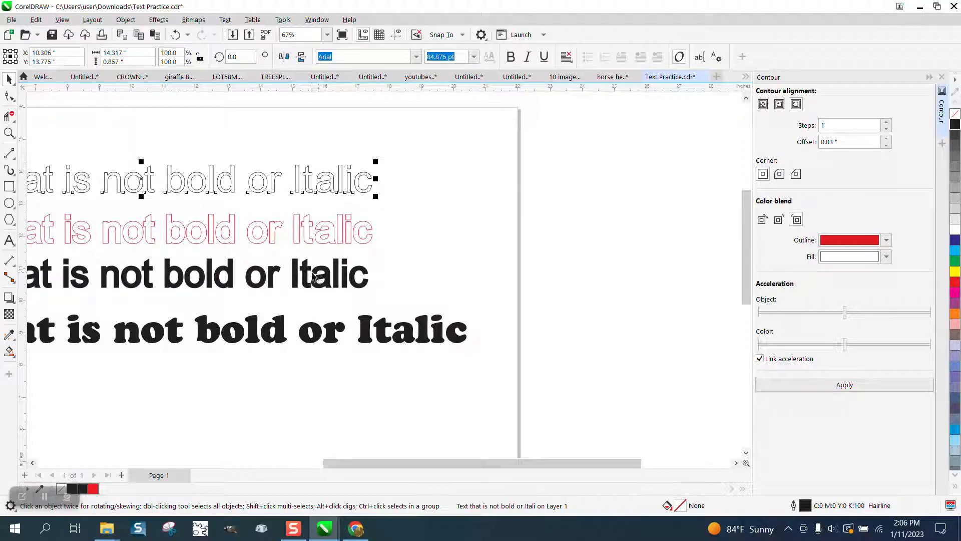
Fill the original Arial line and its red contour copy with black and remove both outlines.
{"action": "left_click", "coordinate": [955, 125]}
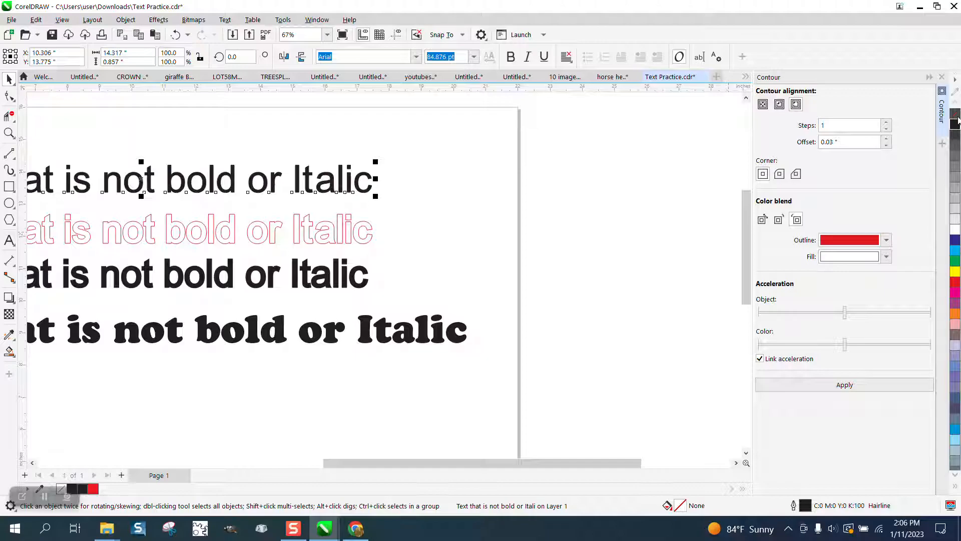
{"action": "right_click", "coordinate": [955, 114]}
{"action": "left_click", "coordinate": [351, 239]}
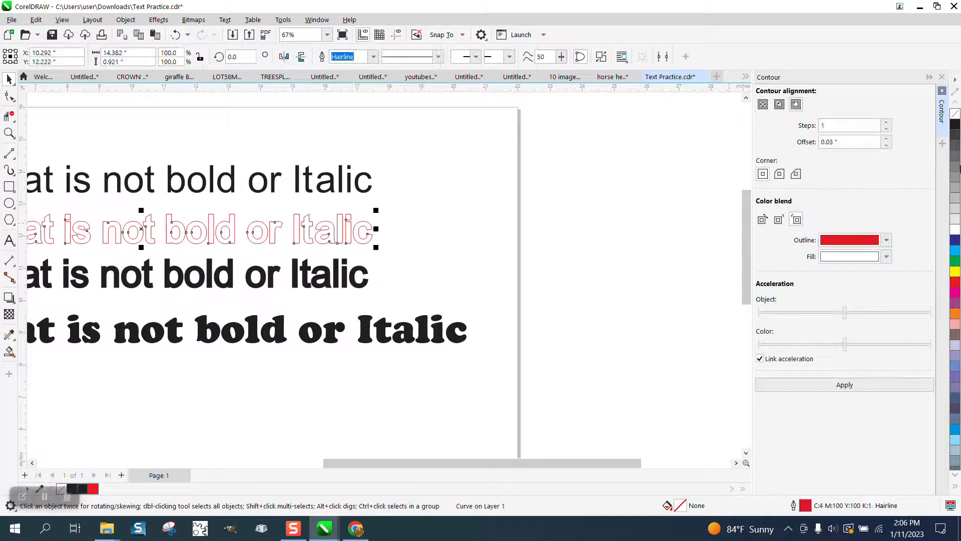
{"action": "left_click", "coordinate": [955, 120]}
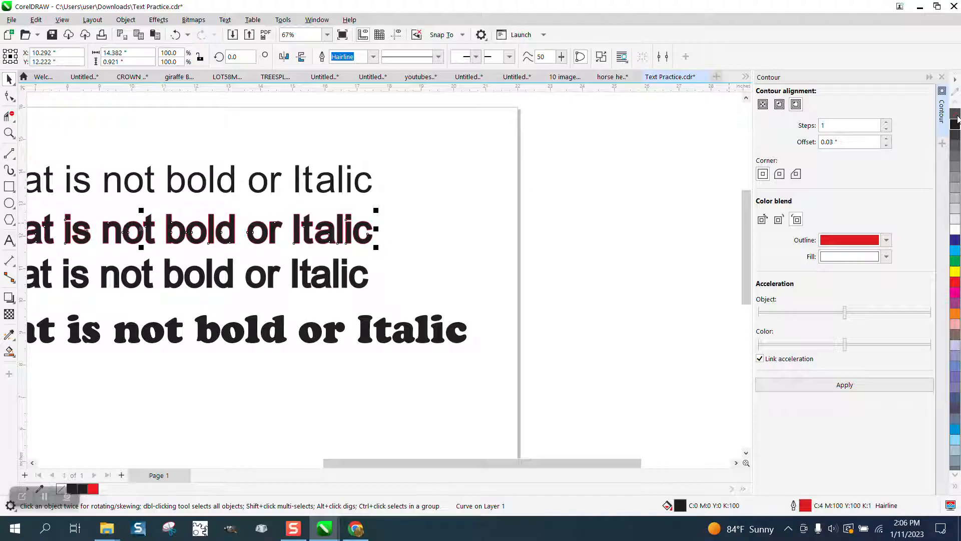
{"action": "right_click", "coordinate": [955, 116]}
Move the new contour copy down close to the earlier thickened line, and shift the thin Arial line slightly up and right.
{"action": "left_click_drag", "start_coordinate": [351, 231], "coordinate": [347, 243]}
{"action": "left_click", "coordinate": [9, 133]}
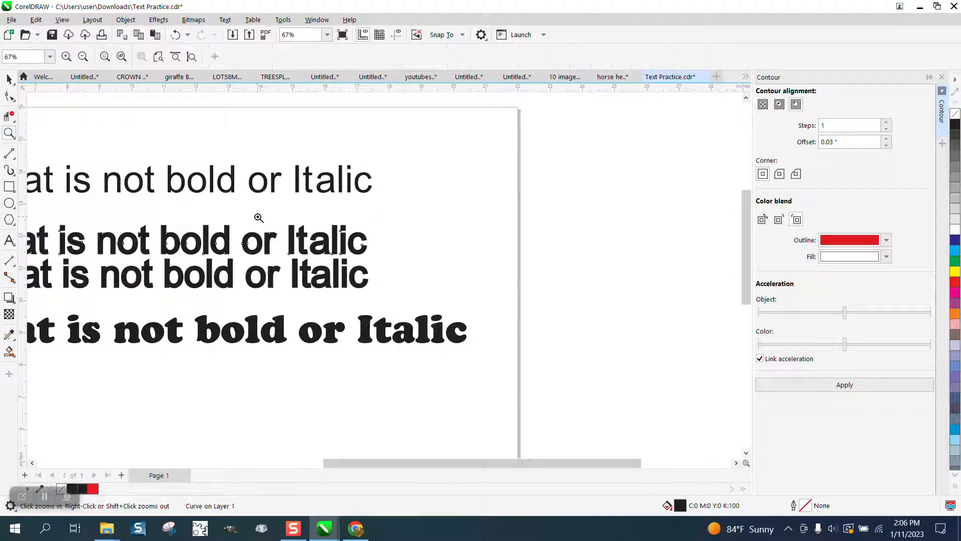
{"action": "scroll", "coordinate": [441, 335], "scroll_direction": "up", "scroll_amount": 3}
{"action": "scroll", "coordinate": [484, 323], "scroll_direction": "down", "scroll_amount": 3}
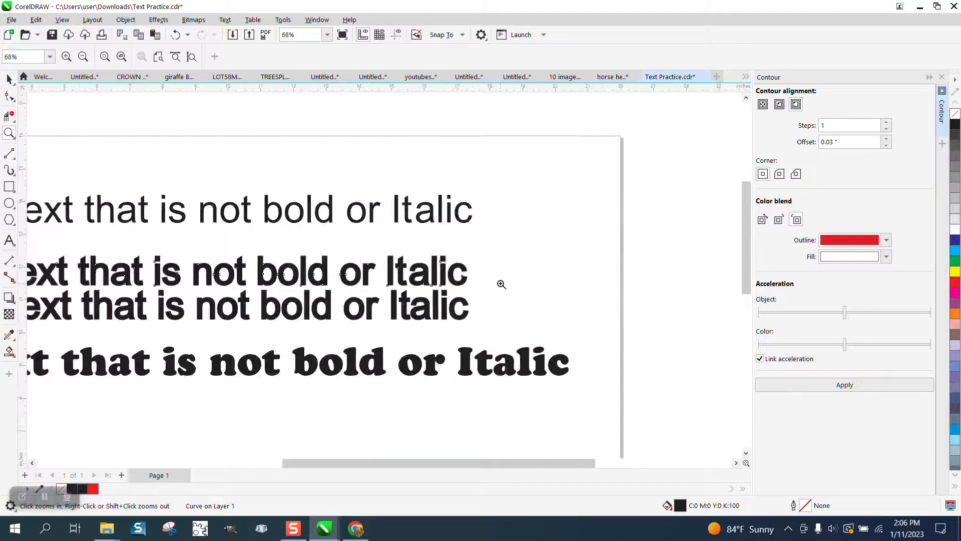
{"action": "scroll", "coordinate": [502, 291], "scroll_direction": "down", "scroll_amount": 2}
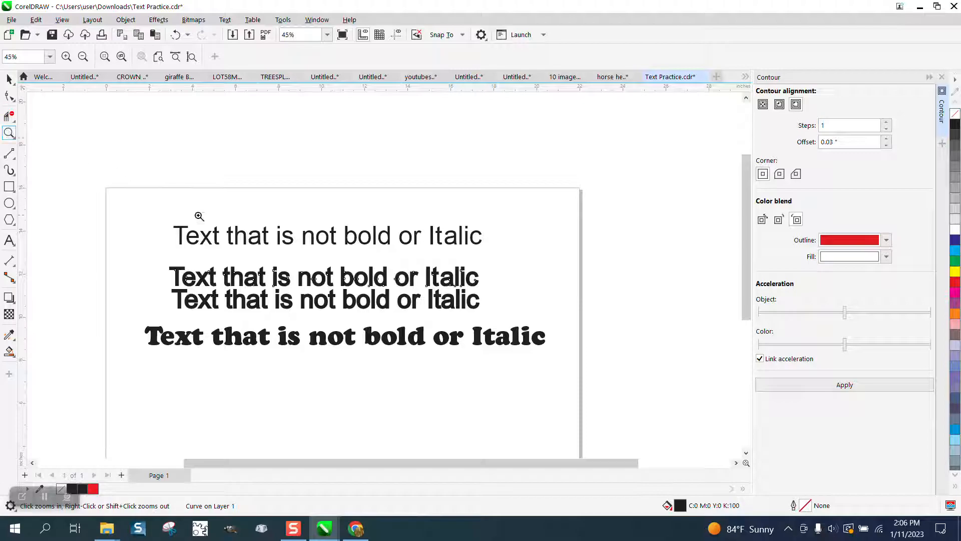
{"action": "left_click_drag", "start_coordinate": [313, 238], "coordinate": [319, 232]}
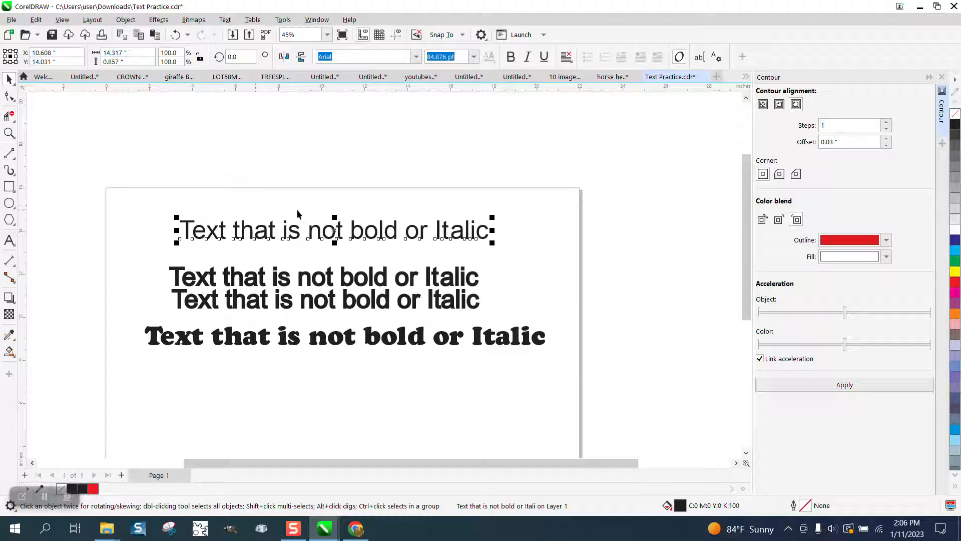
Remove the fill of the thin Arial line and give it a black hairline outline for measuring the "T" of "Text".
{"action": "left_click", "coordinate": [9, 133]}
{"action": "left_click_drag", "start_coordinate": [155, 200], "coordinate": [568, 271]}
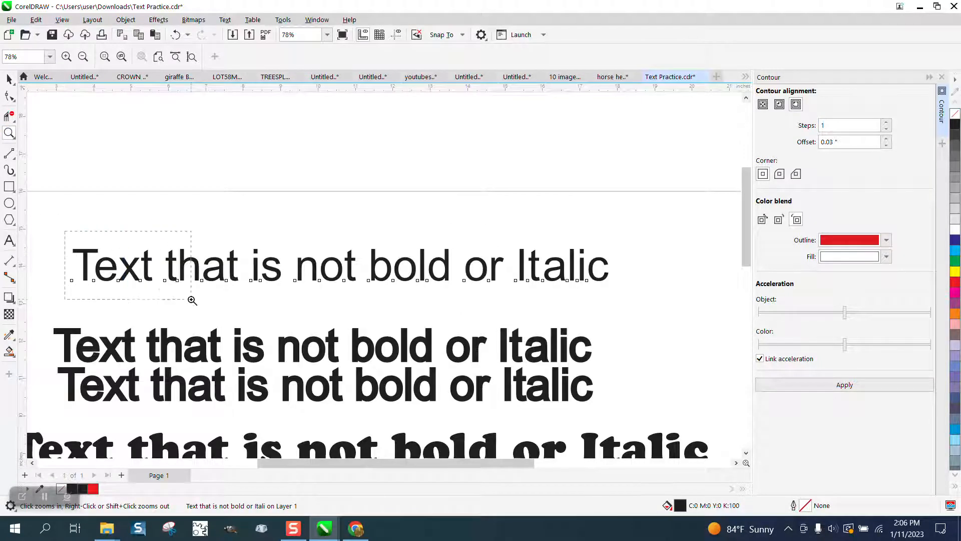
{"action": "left_click_drag", "start_coordinate": [192, 301], "coordinate": [192, 300]}
{"action": "left_click", "coordinate": [9, 79]}
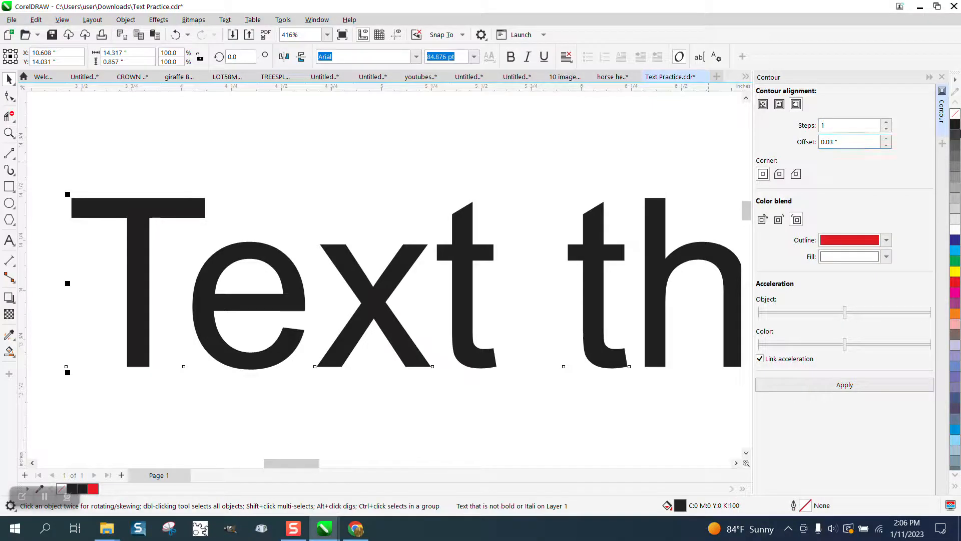
{"action": "left_click", "coordinate": [955, 115]}
{"action": "right_click", "coordinate": [955, 124]}
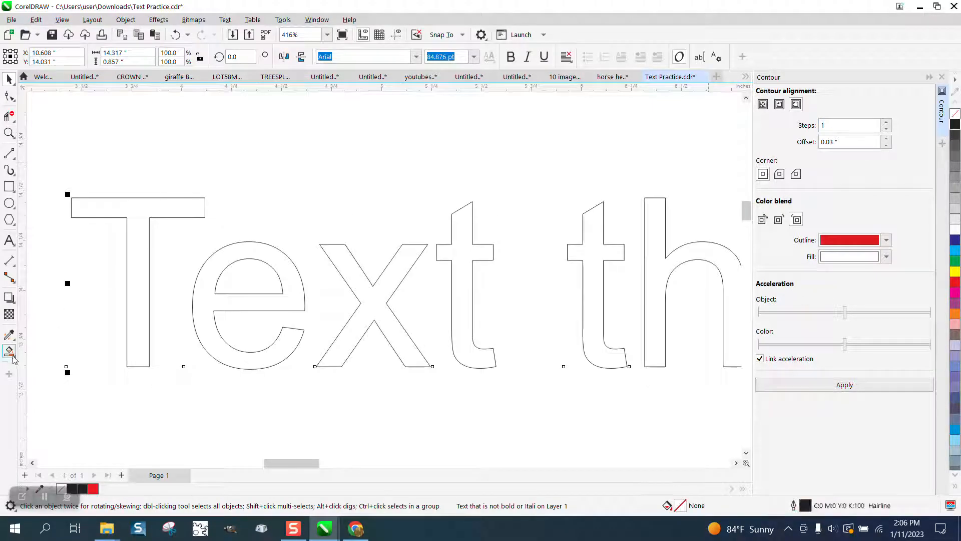
Dimension the height of the "T" in the thin Arial line from its base to its upper edge.
{"action": "left_click", "coordinate": [11, 261]}
{"action": "left_click", "coordinate": [27, 263]}
{"action": "left_click_drag", "start_coordinate": [142, 368], "coordinate": [144, 199]}
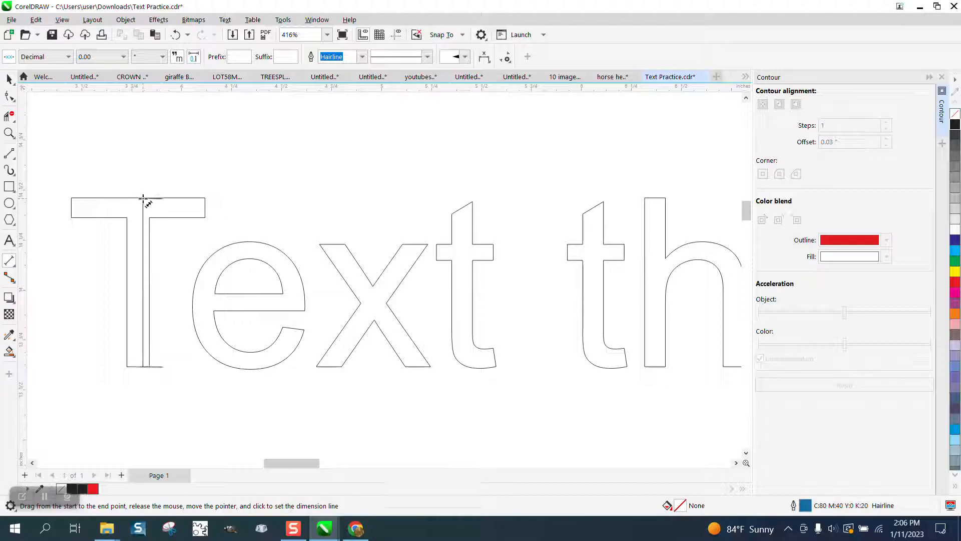
{"action": "left_click", "coordinate": [145, 199]}
{"action": "left_click", "coordinate": [9, 79]}
Show the guidelines and place horizontal ones at the upper edge of the "T", about 14.46", and its base, about 13.62".
{"action": "scroll", "coordinate": [205, 280], "scroll_direction": "down", "scroll_amount": 5}
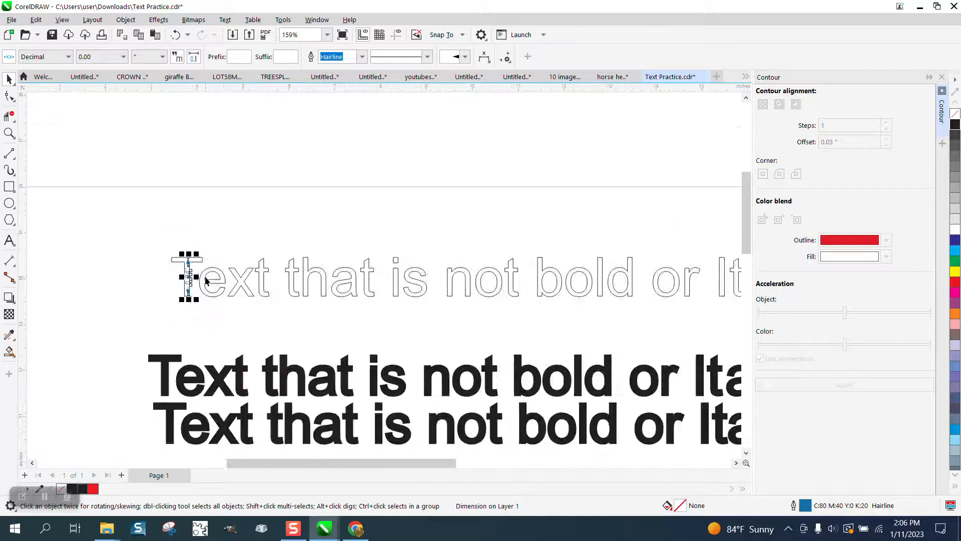
{"action": "scroll", "coordinate": [205, 281], "scroll_direction": "down", "scroll_amount": 4}
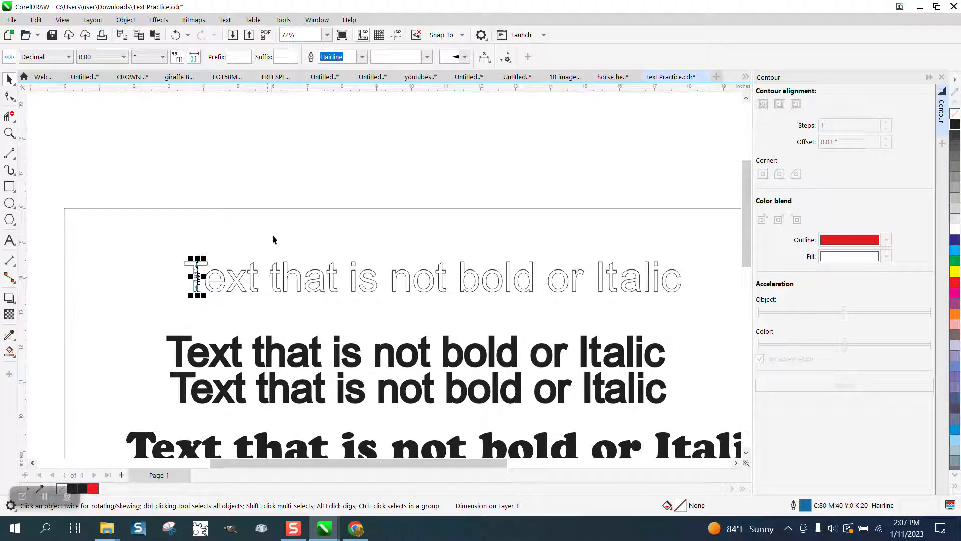
{"action": "left_click_drag", "start_coordinate": [281, 92], "coordinate": [207, 264]}
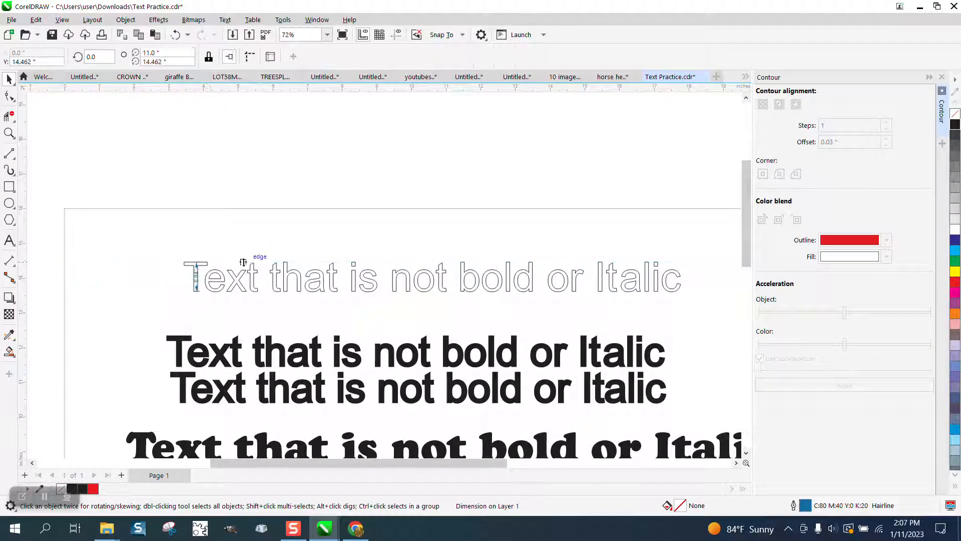
{"action": "left_click", "coordinate": [397, 34]}
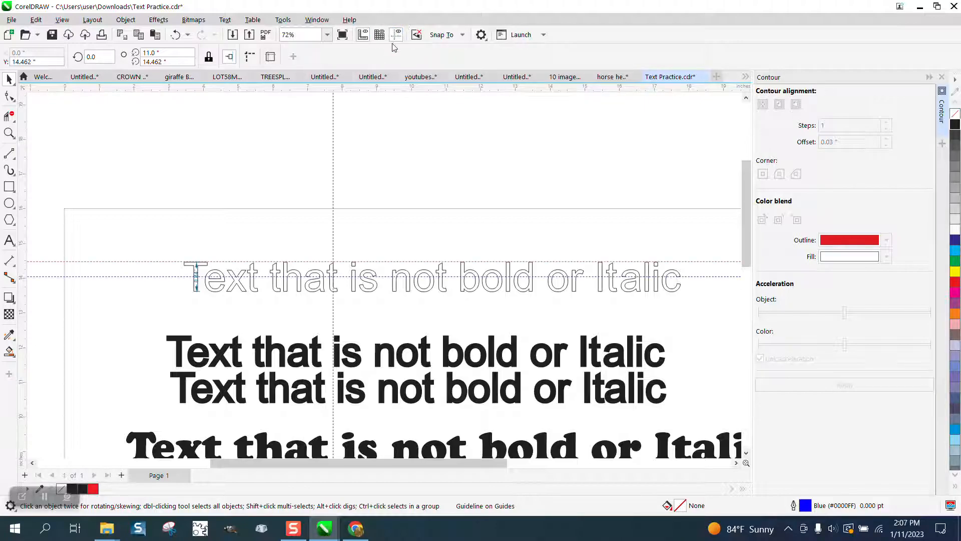
{"action": "left_click", "coordinate": [9, 132]}
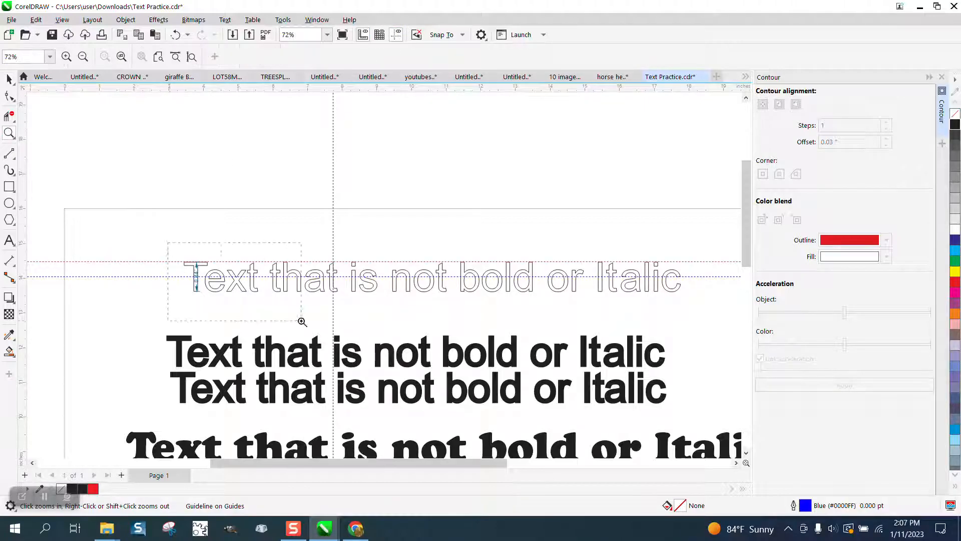
{"action": "left_click_drag", "start_coordinate": [302, 321], "coordinate": [302, 322]}
{"action": "left_click", "coordinate": [9, 78]}
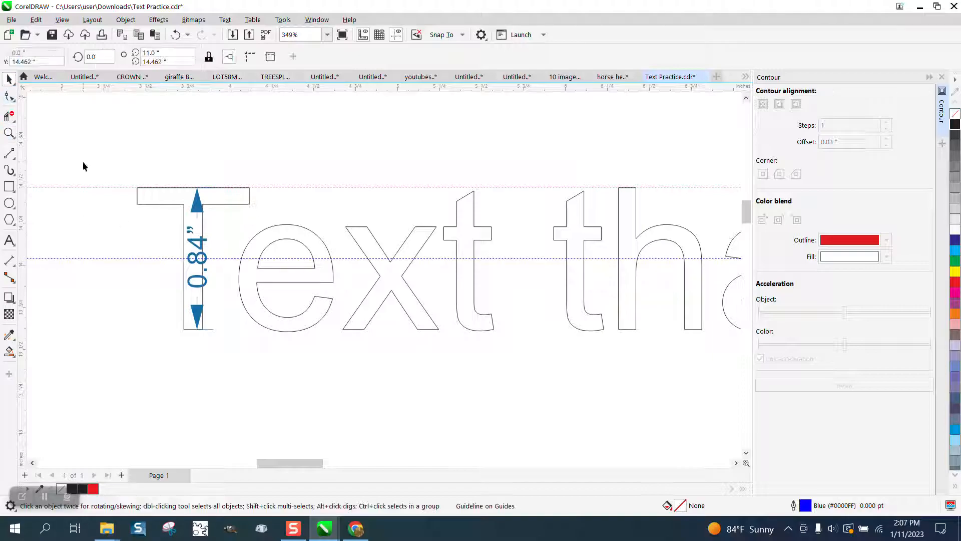
{"action": "left_click_drag", "start_coordinate": [134, 259], "coordinate": [182, 333]}
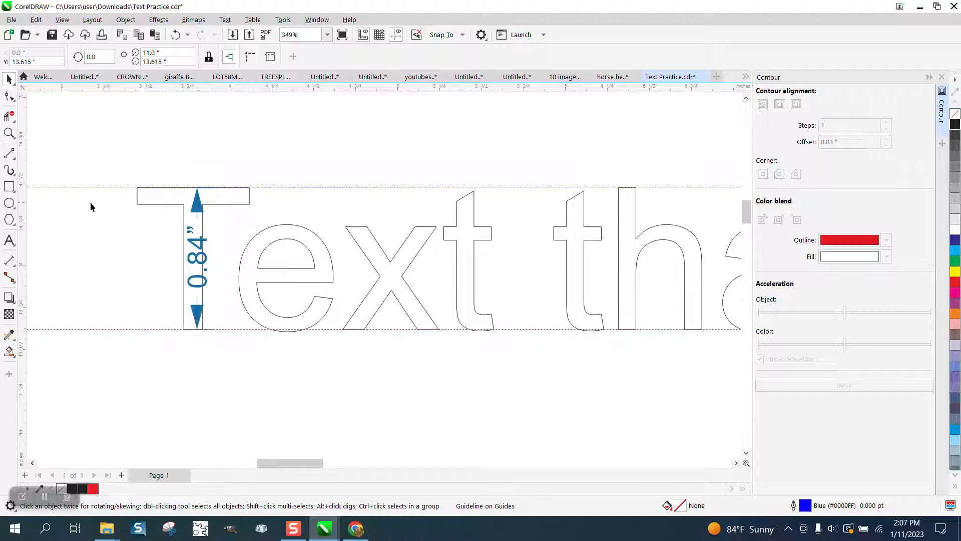
Dimension the vertical distance between the two horizontal guidelines, to the left of the "T".
{"action": "left_click", "coordinate": [13, 264]}
{"action": "left_click", "coordinate": [55, 260]}
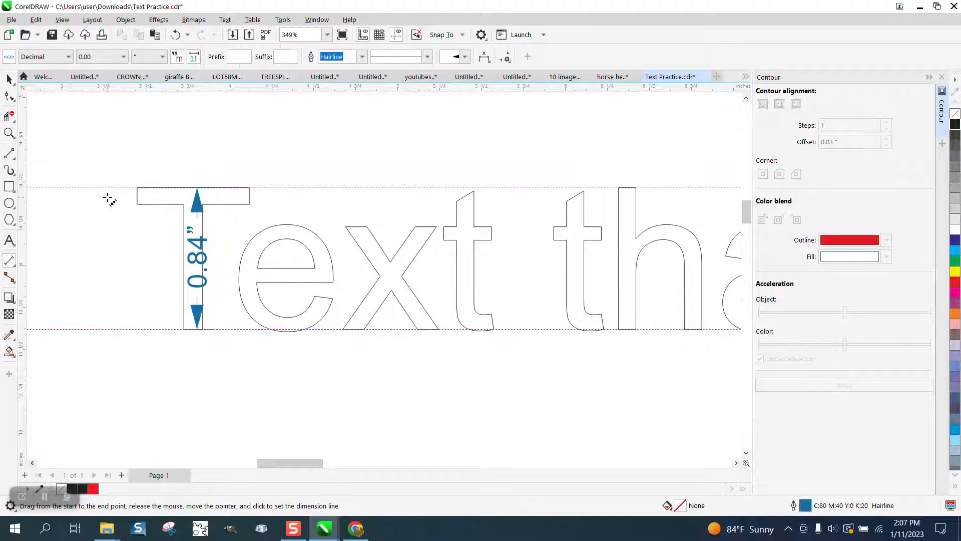
{"action": "left_click_drag", "start_coordinate": [108, 187], "coordinate": [111, 328]}
{"action": "left_click", "coordinate": [95, 323]}
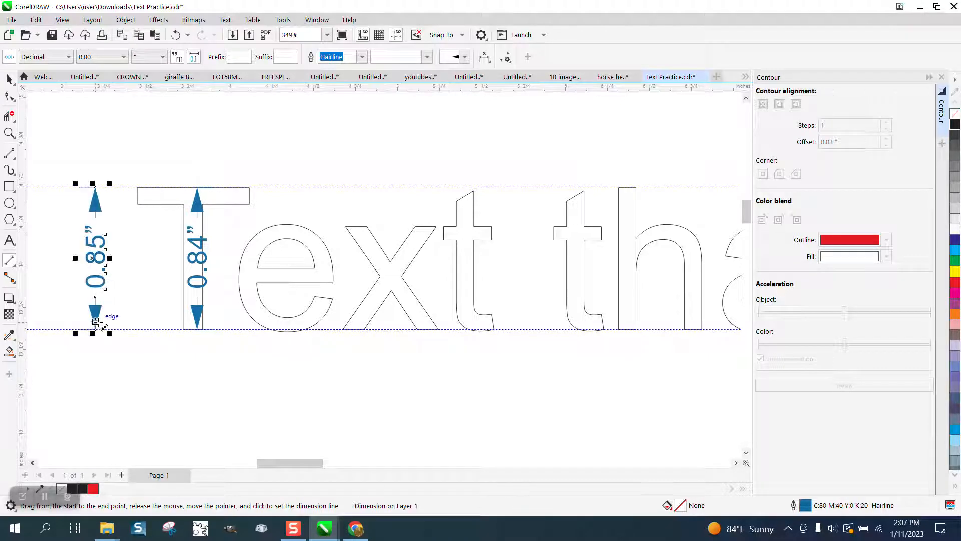
Check the thin Arial line's overall height against the two dimensions, and select the text of the dimension beside the "T".
{"action": "scroll", "coordinate": [193, 230], "scroll_direction": "down", "scroll_amount": 1}
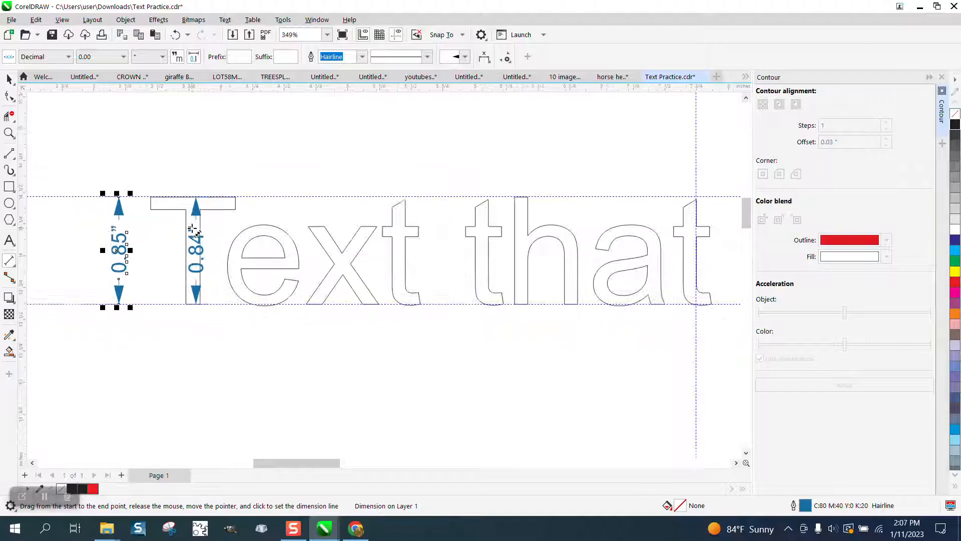
{"action": "scroll", "coordinate": [194, 230], "scroll_direction": "down", "scroll_amount": 2}
{"action": "left_click", "coordinate": [9, 79]}
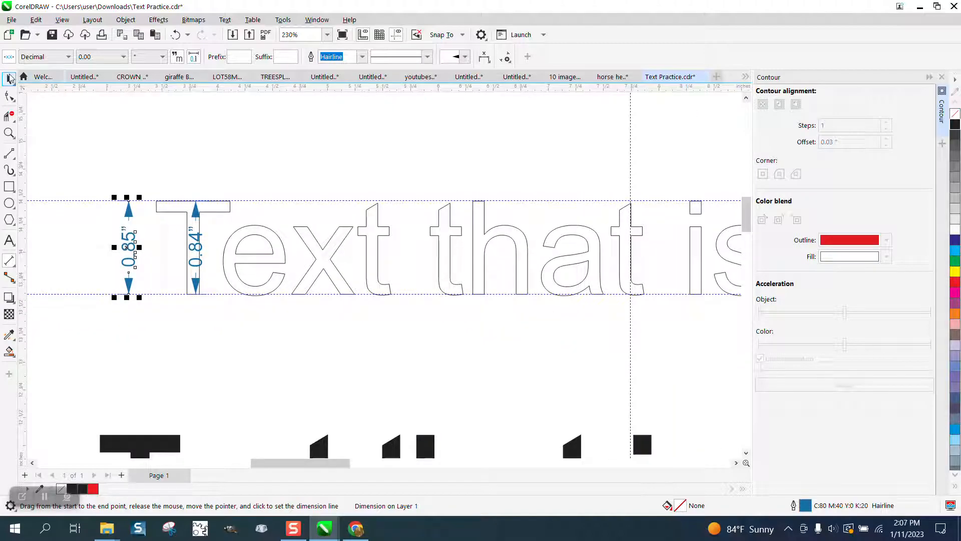
{"action": "left_click", "coordinate": [378, 224]}
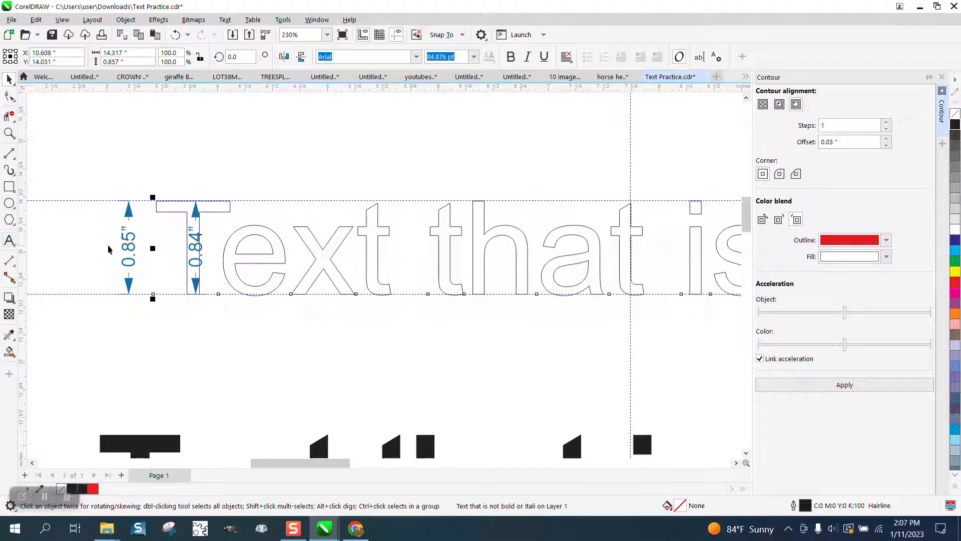
{"action": "left_click", "coordinate": [134, 241]}
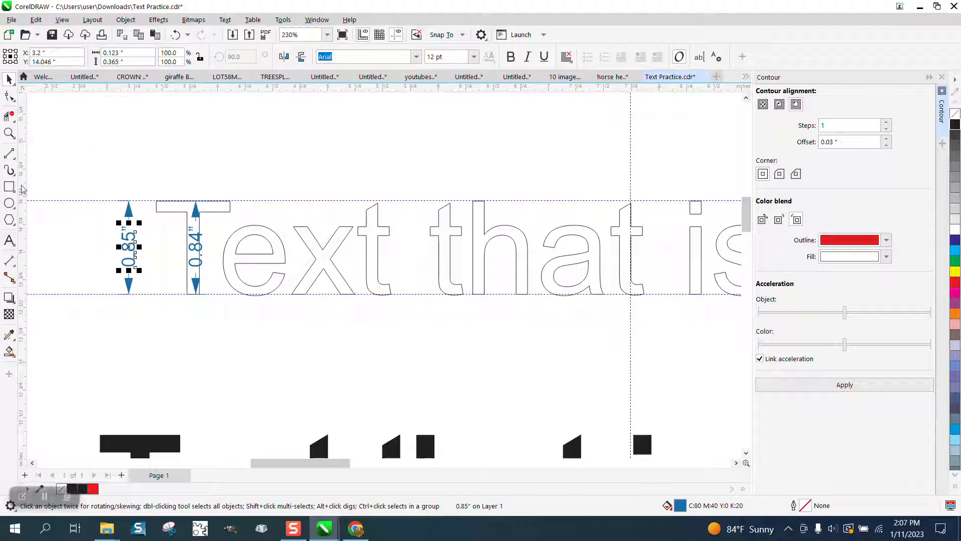
Add another parallel dimension between the two horizontal guidelines, further left of the "T", and set its precision to 0.000.
{"action": "left_click", "coordinate": [16, 266]}
{"action": "left_click", "coordinate": [48, 257]}
{"action": "left_click_drag", "start_coordinate": [86, 202], "coordinate": [87, 292]}
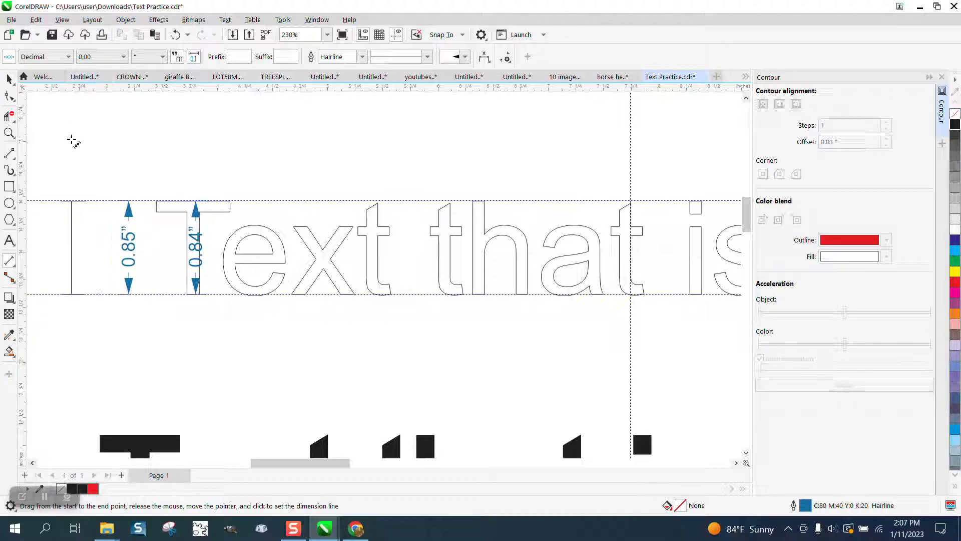
{"action": "left_click", "coordinate": [71, 140]}
{"action": "left_click", "coordinate": [123, 57]}
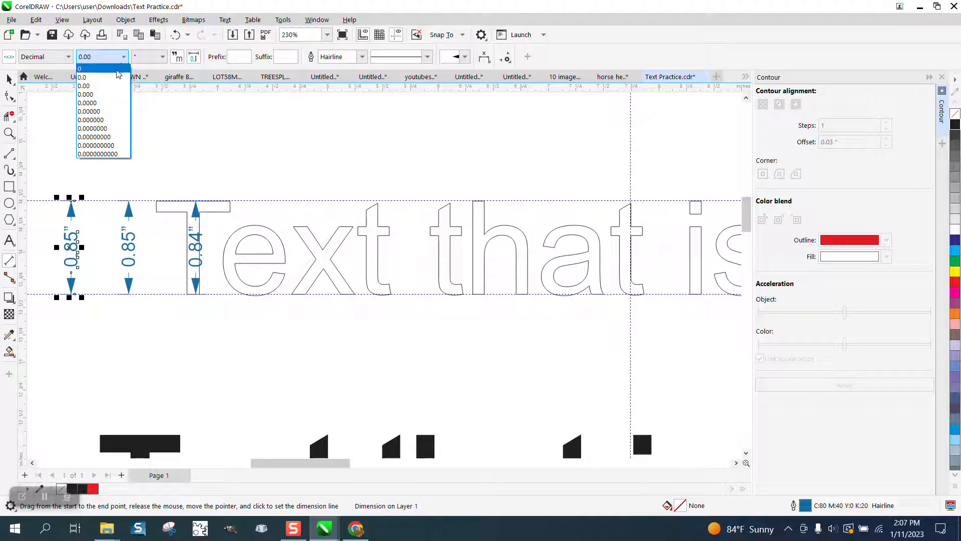
{"action": "left_click", "coordinate": [96, 92]}
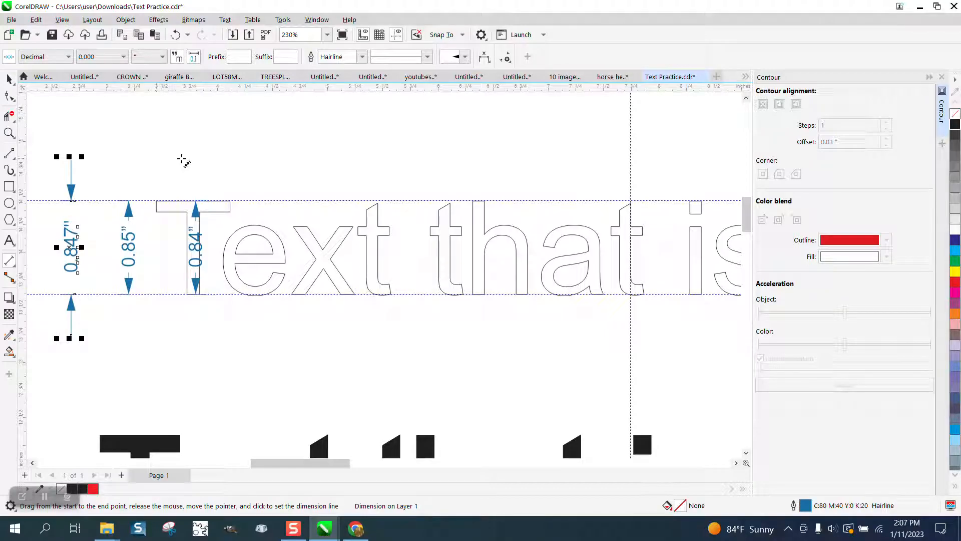
Align the upper horizontal guideline exactly with the top edge of the "T", at 14.459".
{"action": "left_click", "coordinate": [9, 133]}
{"action": "left_click_drag", "start_coordinate": [53, 191], "coordinate": [115, 213]}
{"action": "scroll", "coordinate": [299, 310], "scroll_direction": "down", "scroll_amount": 6}
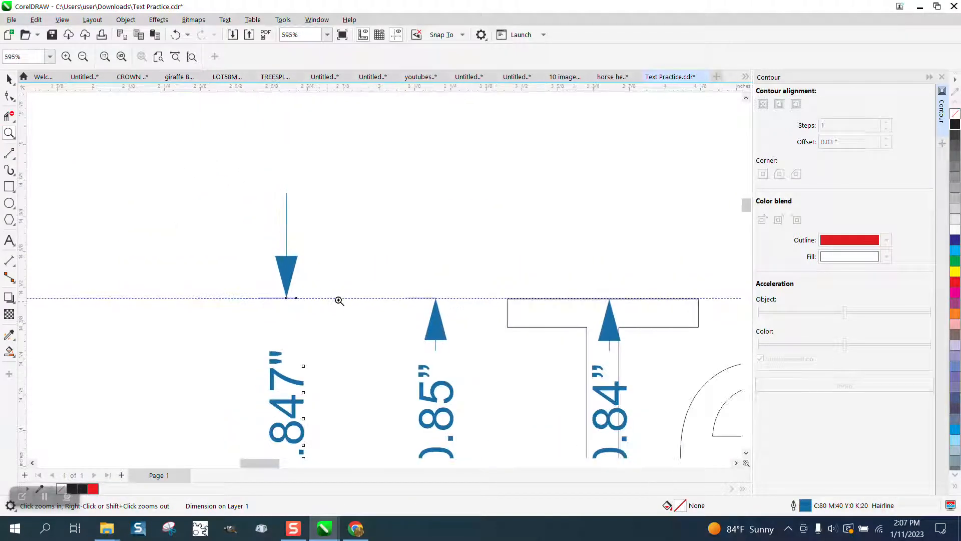
{"action": "left_click_drag", "start_coordinate": [457, 290], "coordinate": [491, 309]}
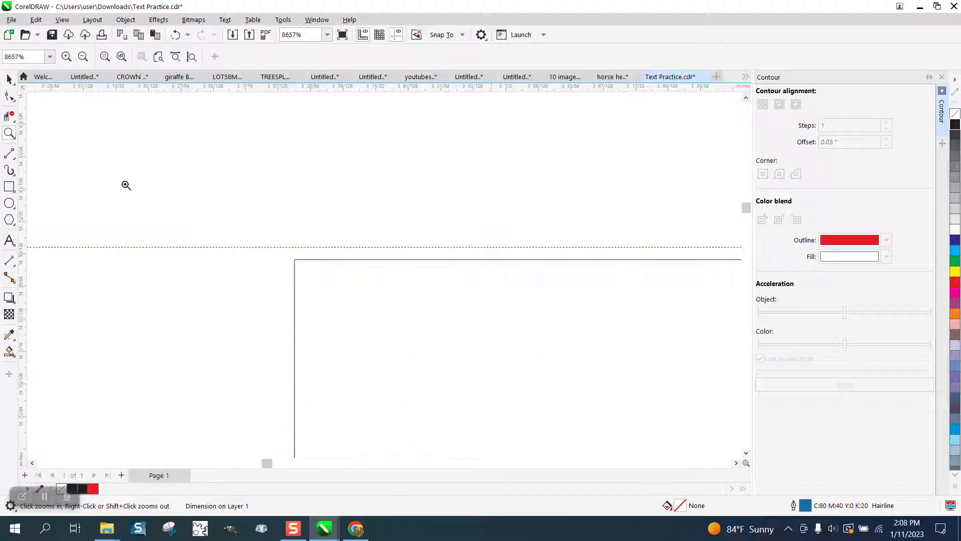
{"action": "key", "text": "space"}
{"action": "scroll", "coordinate": [293, 245], "scroll_direction": "down", "scroll_amount": 2}
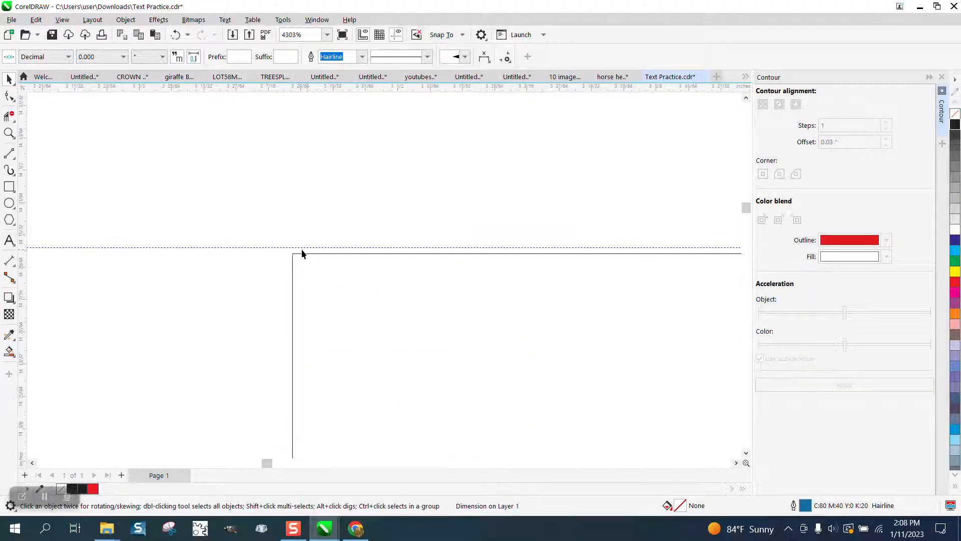
{"action": "left_click", "coordinate": [293, 250]}
{"action": "scroll", "coordinate": [274, 211], "scroll_direction": "down", "scroll_amount": 3}
{"action": "scroll", "coordinate": [274, 215], "scroll_direction": "down", "scroll_amount": 3}
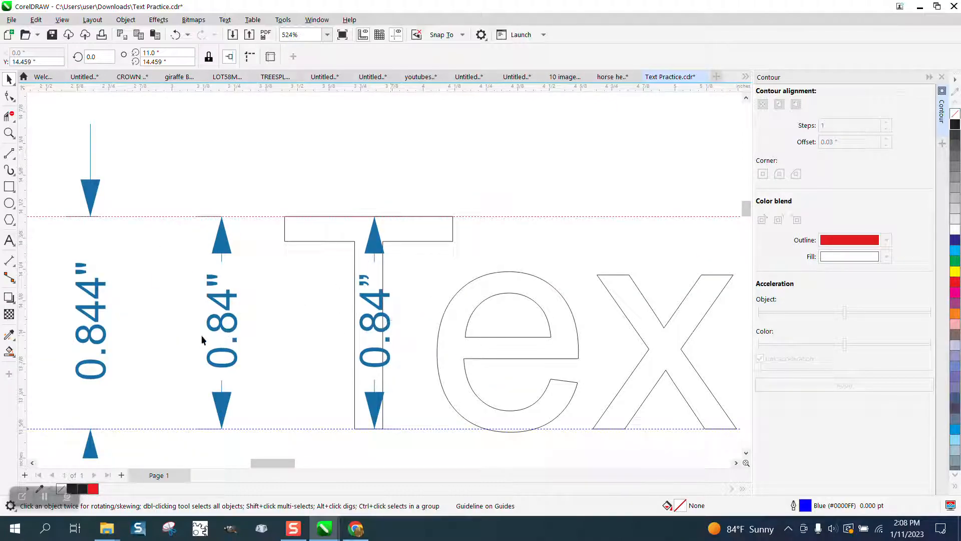
{"action": "scroll", "coordinate": [147, 278], "scroll_direction": "down", "scroll_amount": 4}
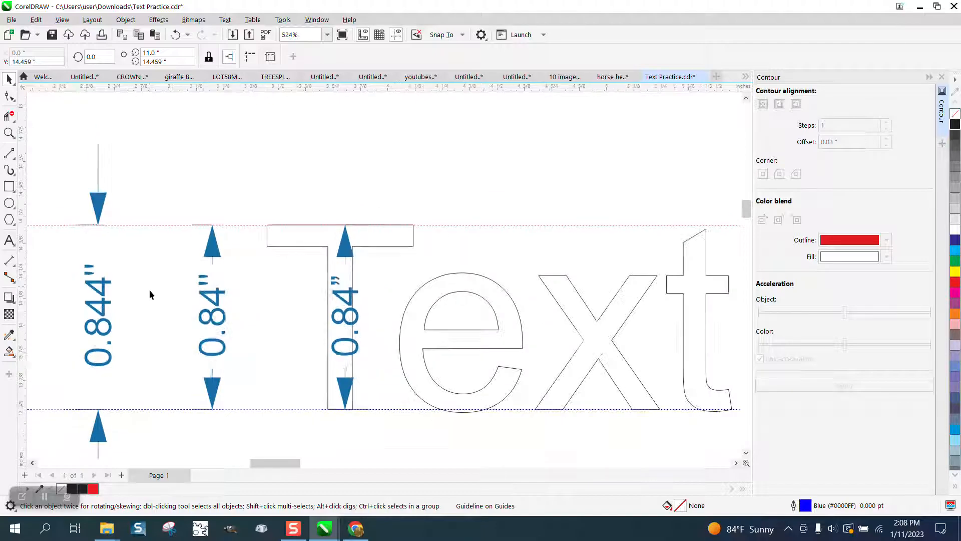
{"action": "scroll", "coordinate": [314, 297], "scroll_direction": "down", "scroll_amount": 1}
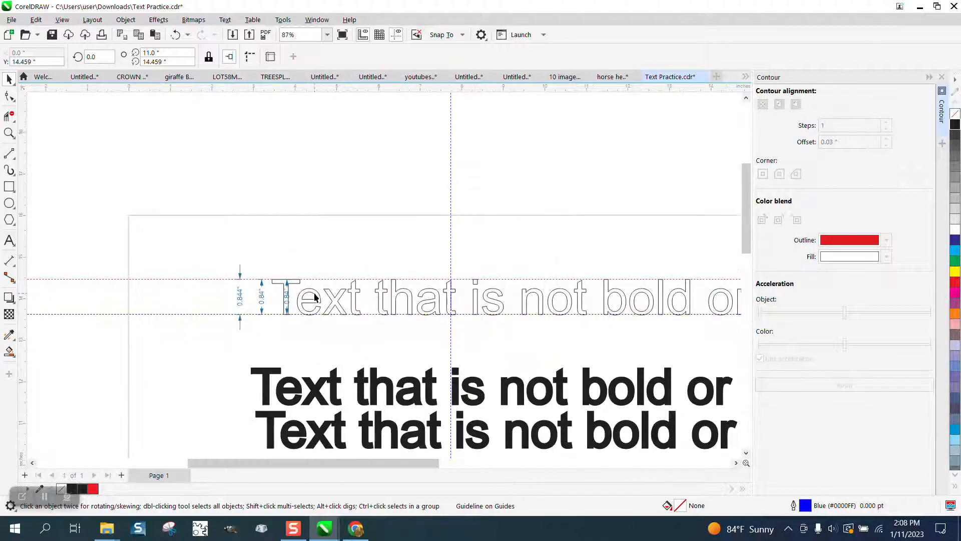
Measure the height of the opening inside the first "e" with a parallel dimension, and delete that dimension.
{"action": "left_click", "coordinate": [10, 134]}
{"action": "left_click_drag", "start_coordinate": [279, 281], "coordinate": [357, 347]}
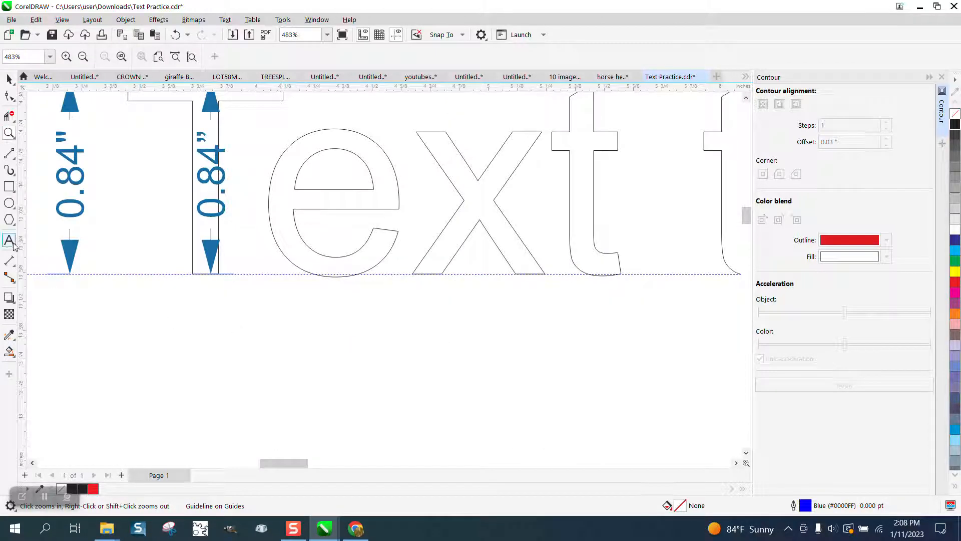
{"action": "left_click", "coordinate": [16, 268]}
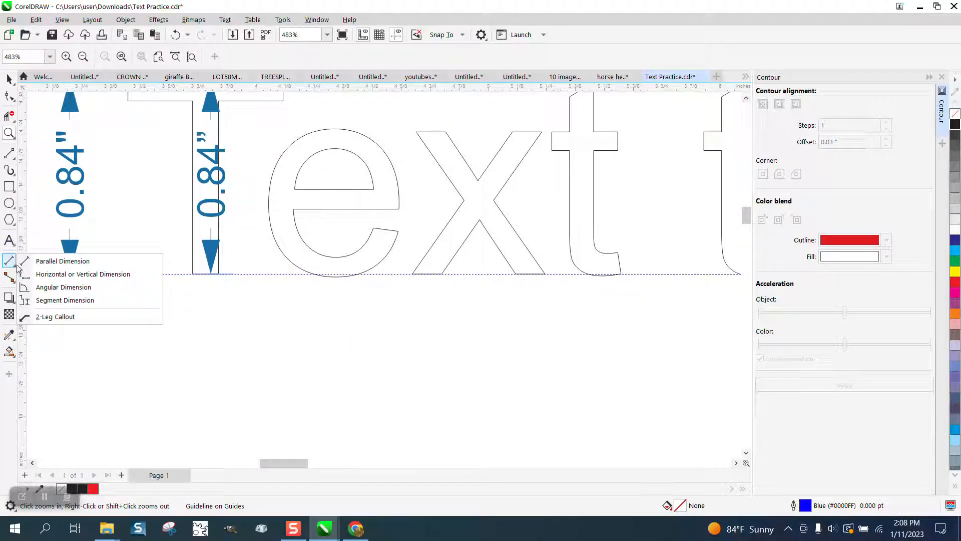
{"action": "left_click", "coordinate": [50, 261]}
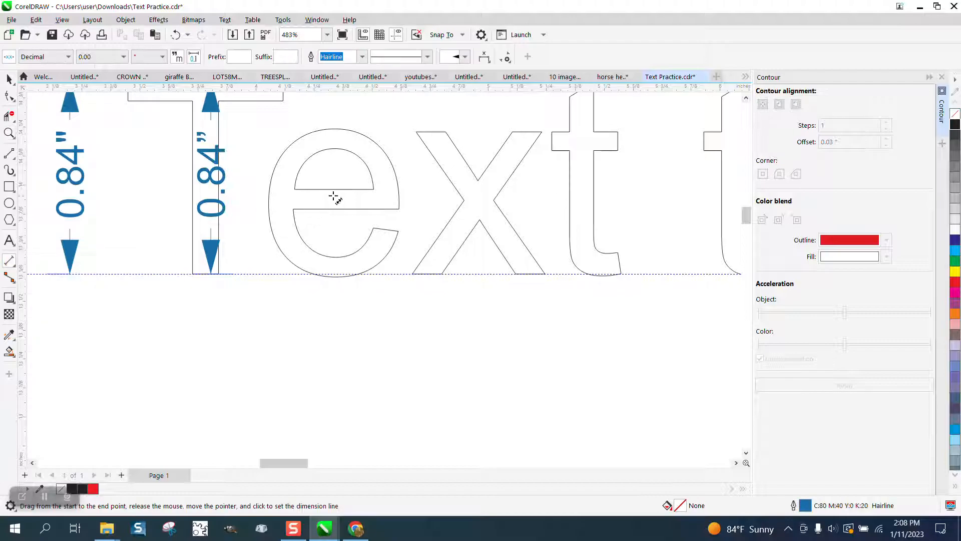
{"action": "left_click_drag", "start_coordinate": [338, 189], "coordinate": [337, 150]}
{"action": "left_click", "coordinate": [338, 151]}
{"action": "key", "text": "Delete"}
{"action": "scroll", "coordinate": [317, 290], "scroll_direction": "down", "scroll_amount": 6}
Add a parallel dimension across the gap between the "t" and "a" of "Italic" in the outlined line.
{"action": "left_click", "coordinate": [9, 132]}
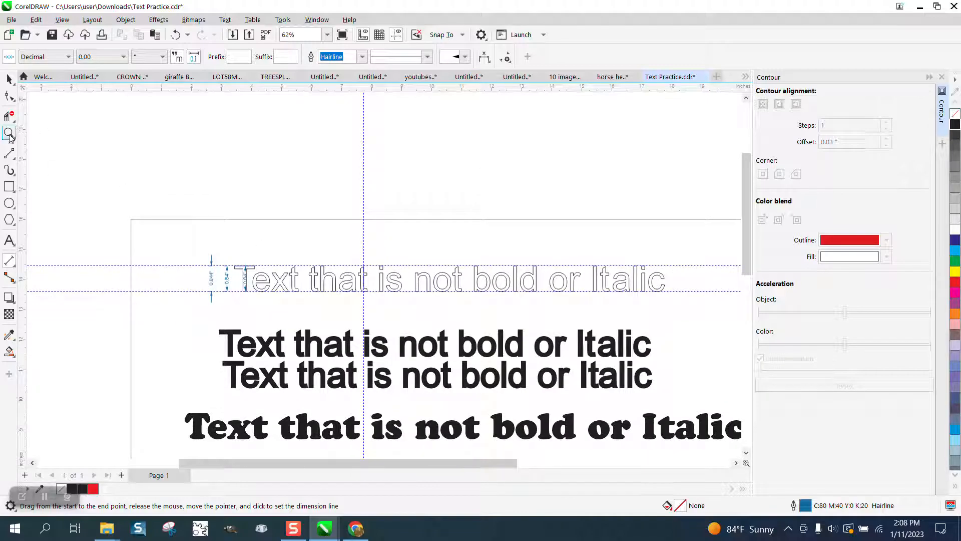
{"action": "left_click_drag", "start_coordinate": [601, 259], "coordinate": [663, 303]}
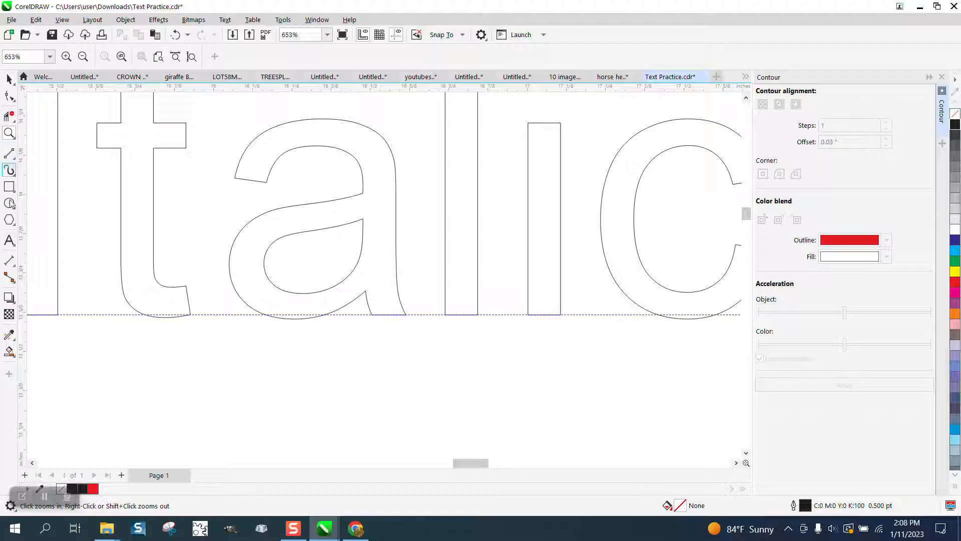
{"action": "left_click", "coordinate": [9, 260]}
{"action": "left_click", "coordinate": [55, 261]}
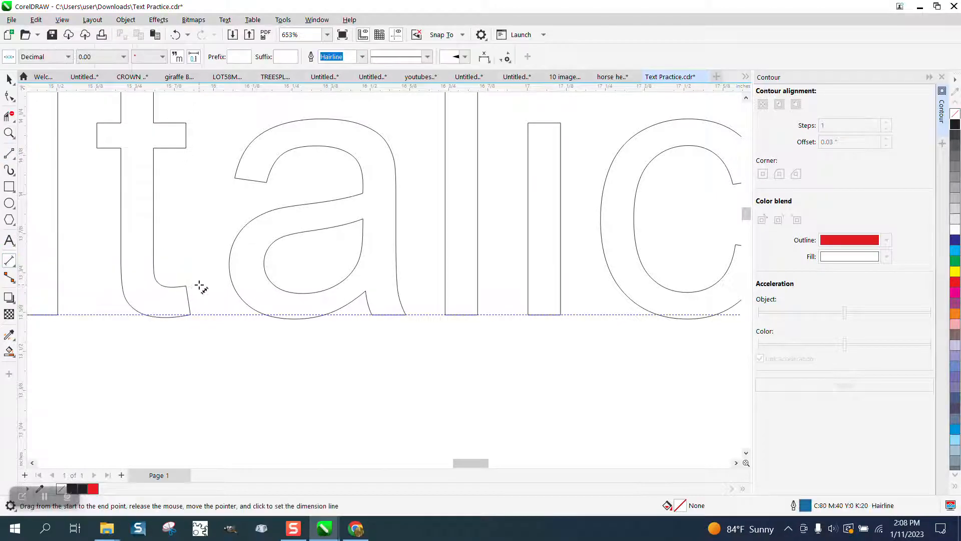
{"action": "left_click_drag", "start_coordinate": [238, 292], "coordinate": [189, 299]}
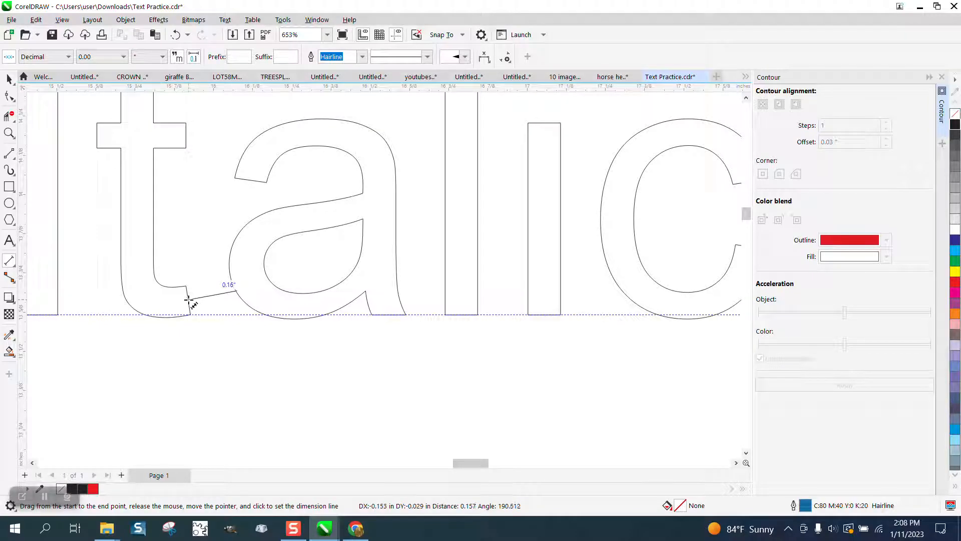
{"action": "left_click", "coordinate": [182, 262]}
Add a parallel dimension across the gap between the "I" and "t" of "Italic" in the outlined line.
{"action": "scroll", "coordinate": [264, 306], "scroll_direction": "down", "scroll_amount": 2}
{"action": "left_click_drag", "start_coordinate": [169, 212], "coordinate": [146, 210]}
{"action": "left_click", "coordinate": [165, 210]}
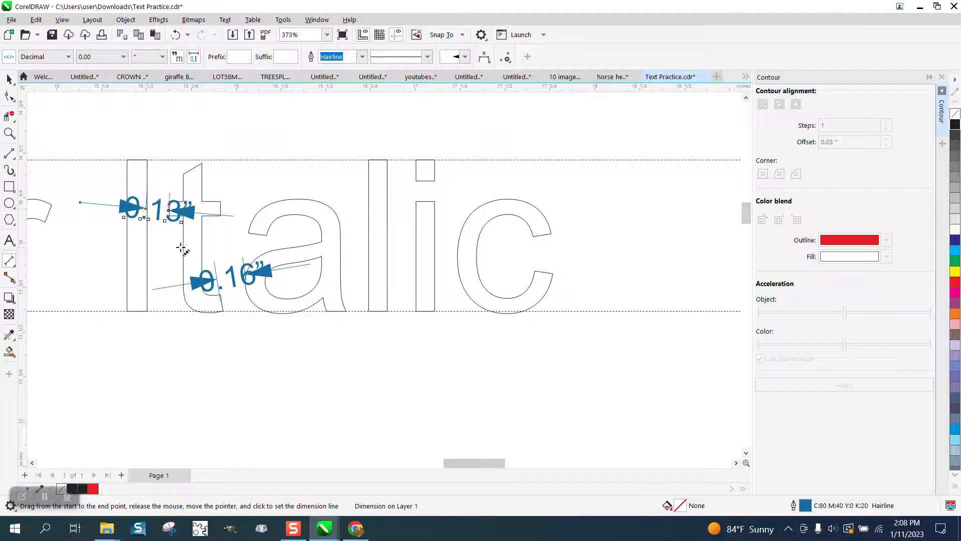
{"action": "scroll", "coordinate": [182, 249], "scroll_direction": "down", "scroll_amount": 5}
{"action": "left_click", "coordinate": [11, 81]}
{"action": "left_click", "coordinate": [61, 83]}
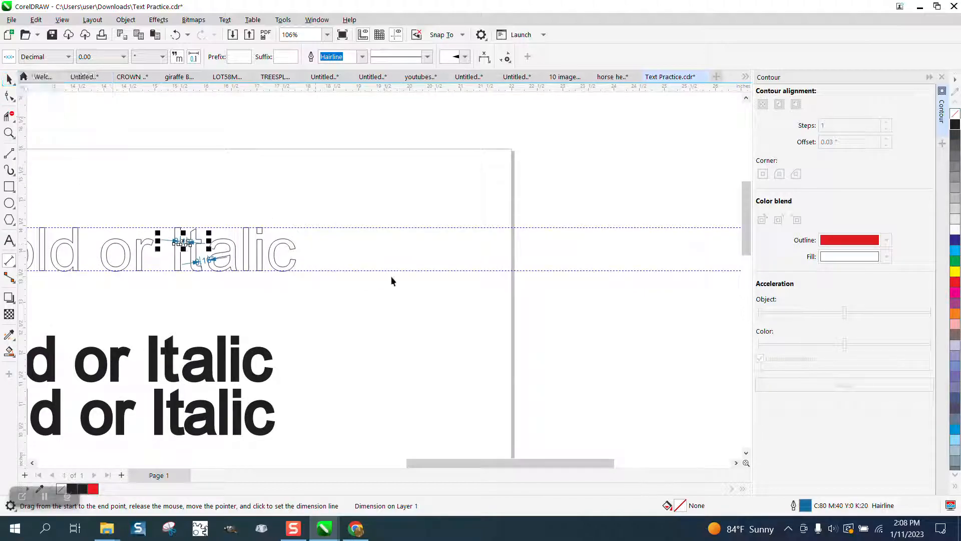
{"action": "scroll", "coordinate": [431, 296], "scroll_direction": "down", "scroll_amount": 4}
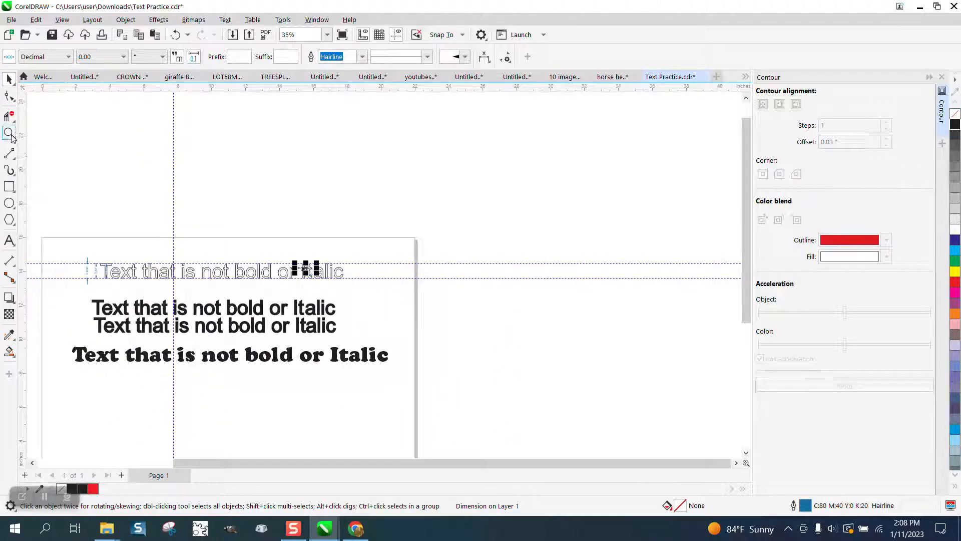
{"action": "left_click", "coordinate": [10, 134]}
{"action": "left_click_drag", "start_coordinate": [75, 242], "coordinate": [461, 401]}
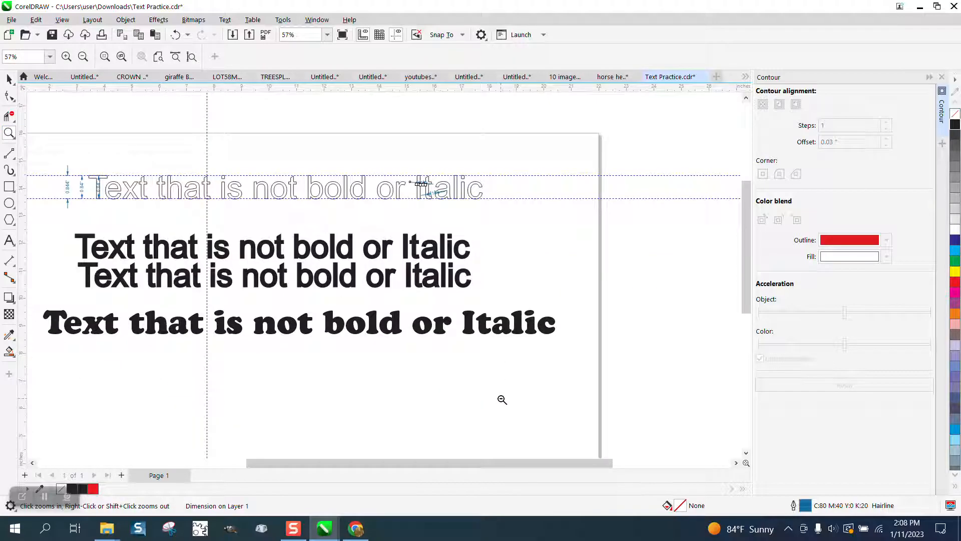